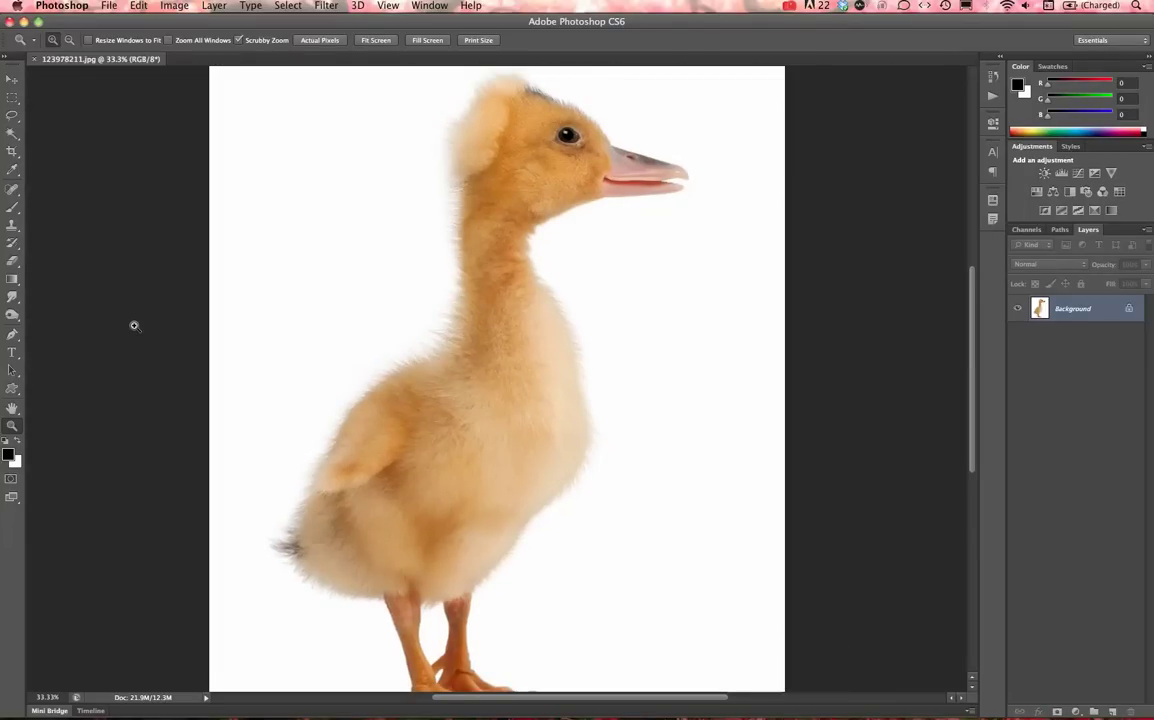
# Fit the whole duckling photo on screen with Cmd+0 and bring up the View menu.
pyautogui.press('super+0')
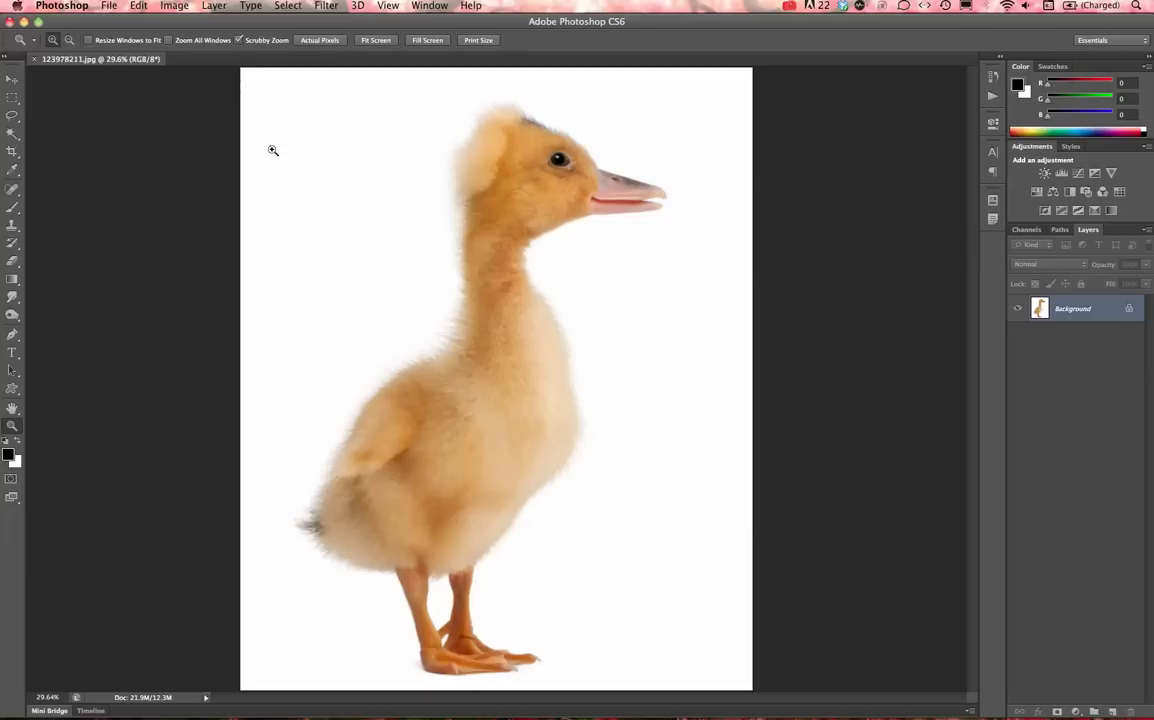
pyautogui.click(388, 6)
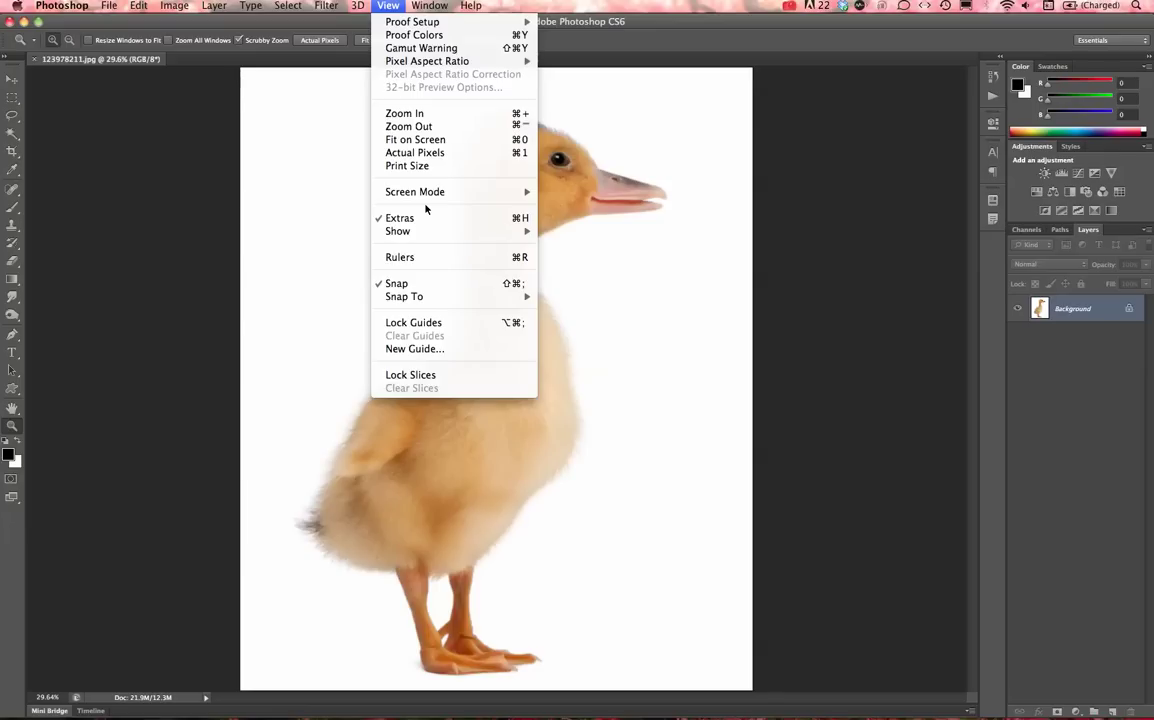
# Turn on rulers and zoom out to 25% to leave space around the photo.
pyautogui.click(428, 259)
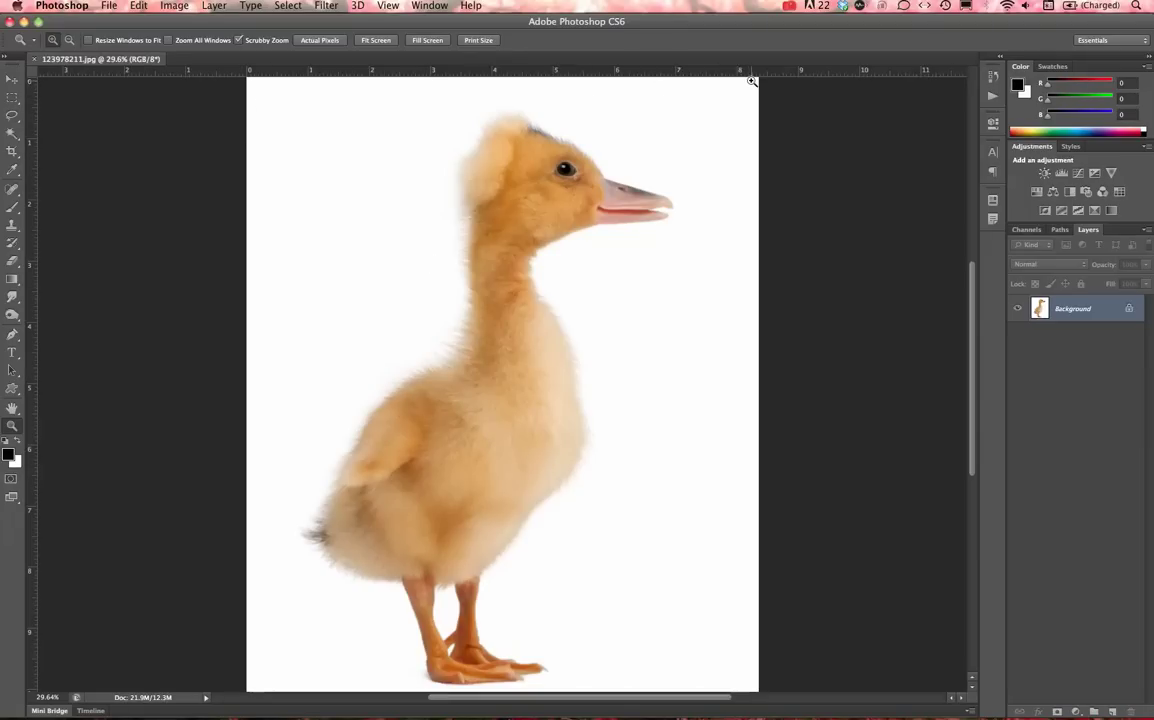
pyautogui.keyDown('alt'); pyautogui.click(343, 323); pyautogui.keyUp('alt')
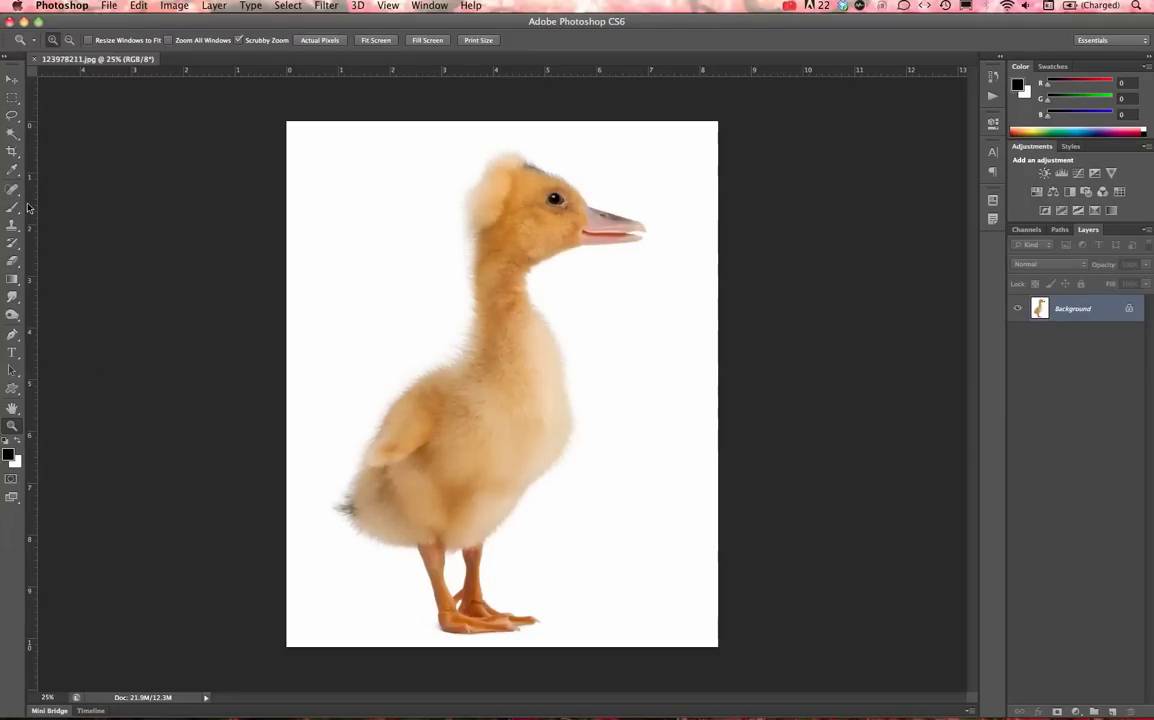
# Drag a vertical guide to the 8-inch mark and a horizontal guide to the 10-inch mark.
pyautogui.moveTo(30, 190); pyautogui.dragTo(700, 147)
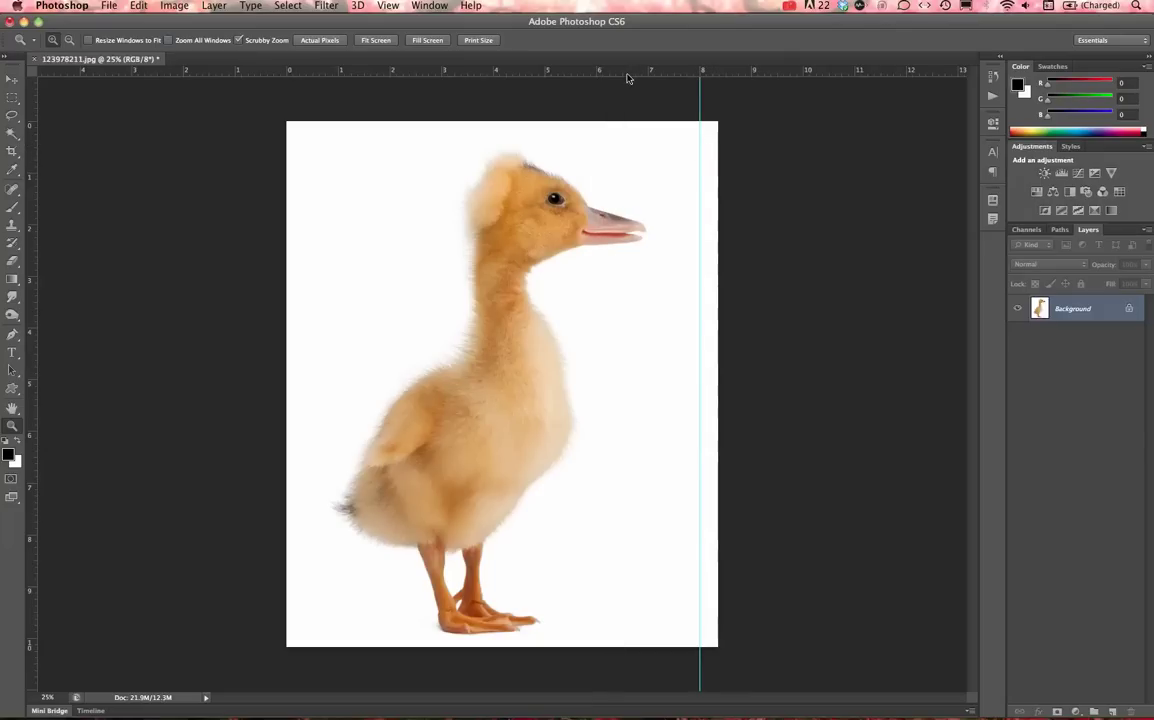
pyautogui.moveTo(569, 70); pyautogui.dragTo(576, 637)
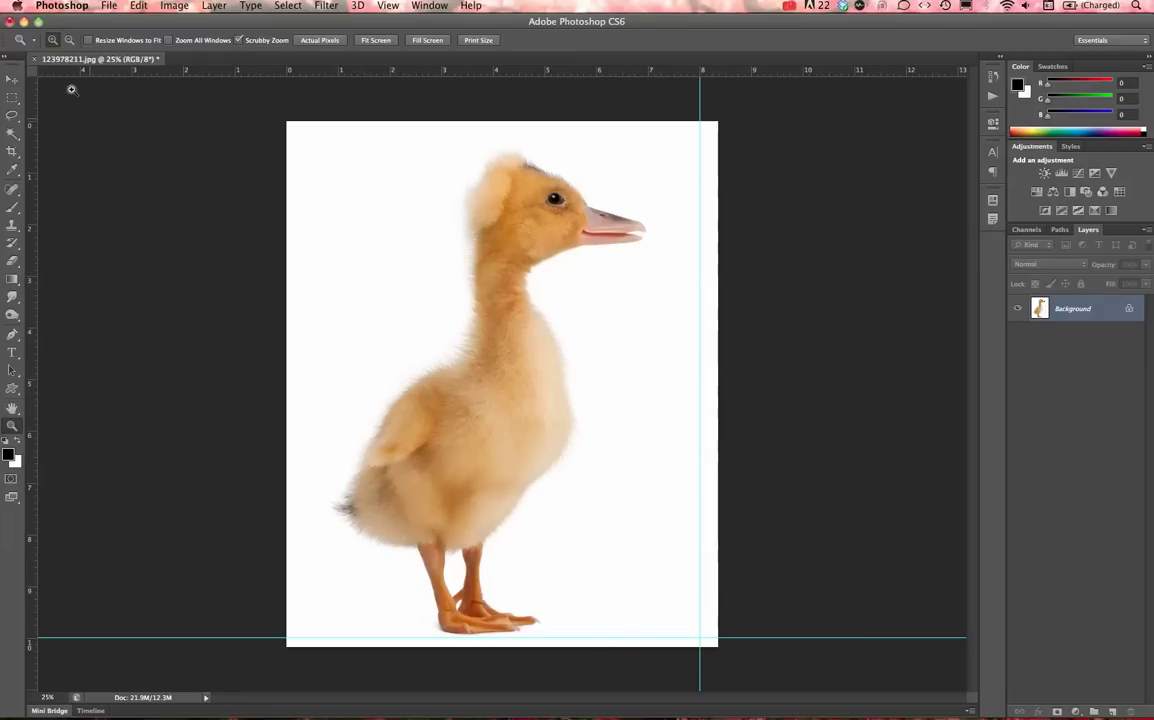
# Trim the canvas to 8 x 10 inches in Canvas Size, accepting the clipping.
pyautogui.click(174, 6)
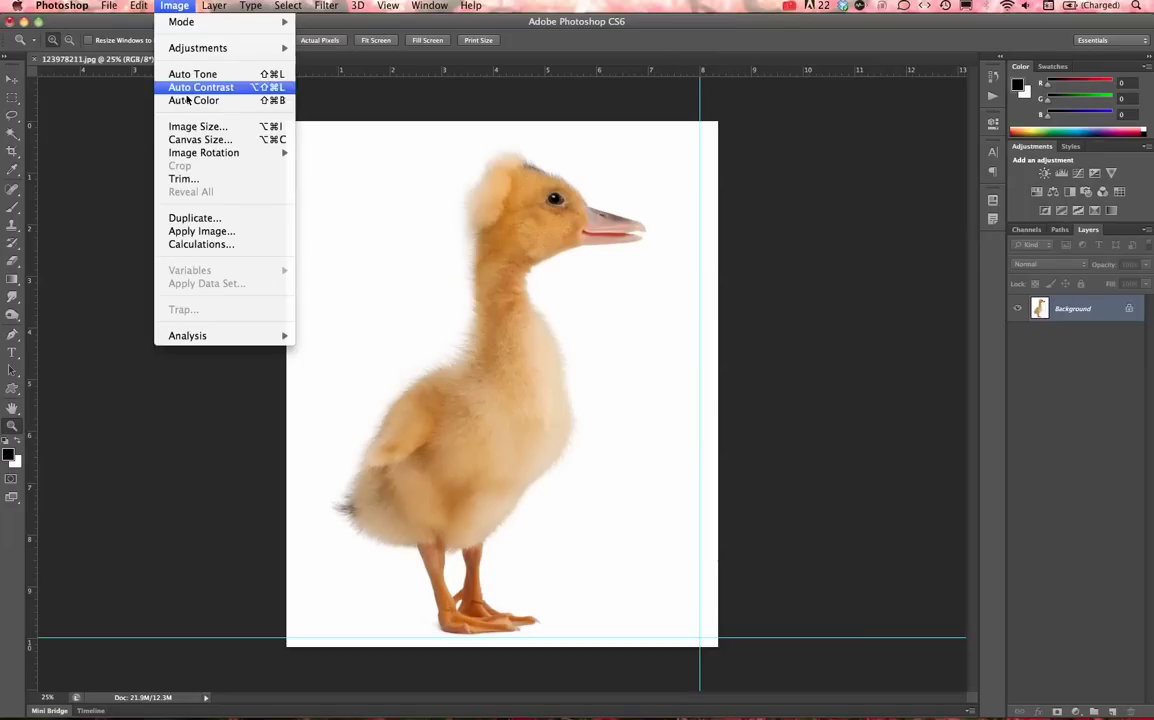
pyautogui.click(198, 141)
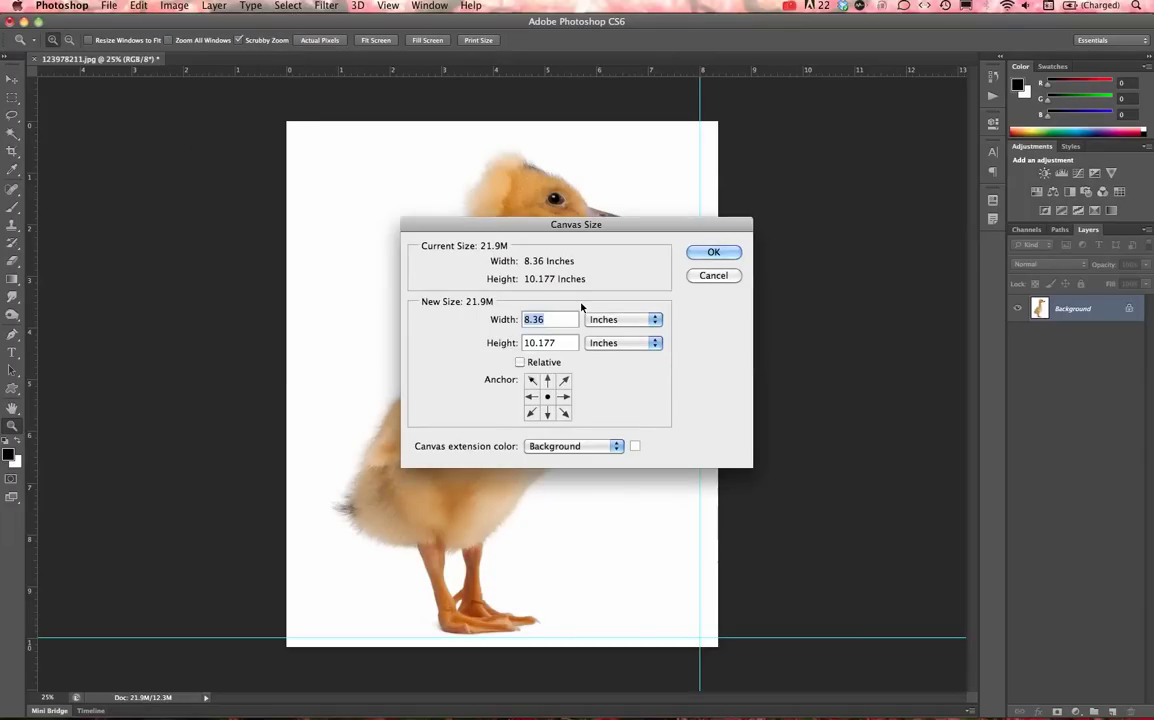
pyautogui.write('8')
pyautogui.press('Tab')
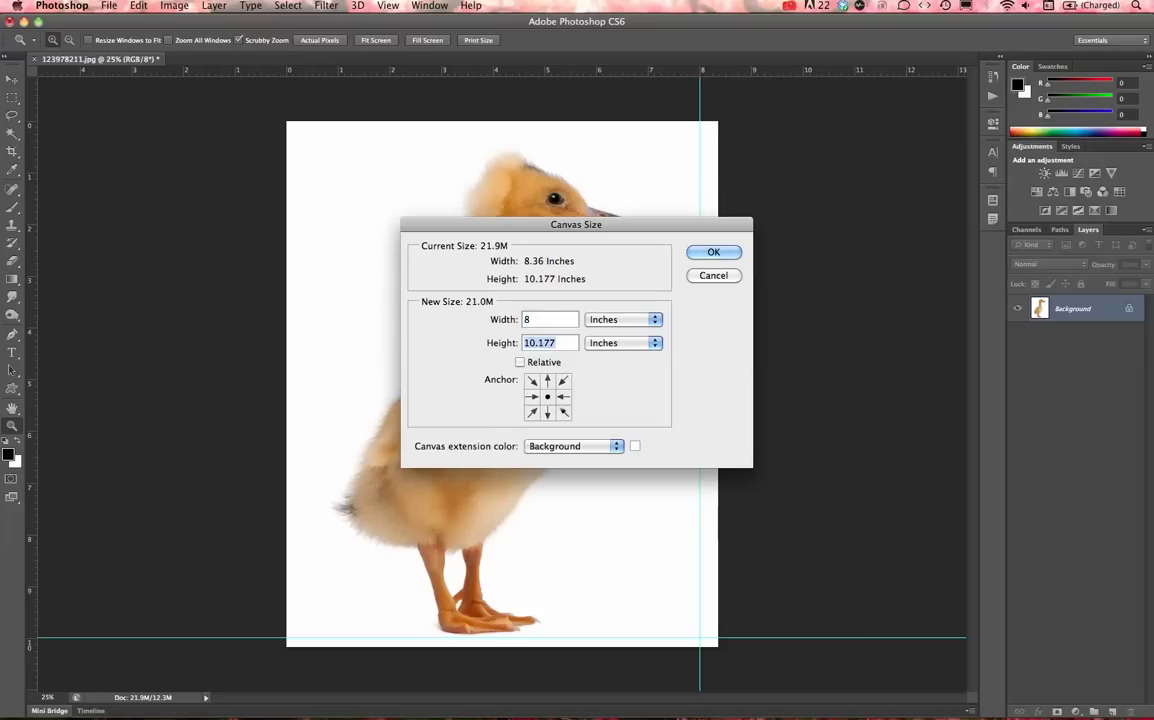
pyautogui.write('10')
pyautogui.press('Return')
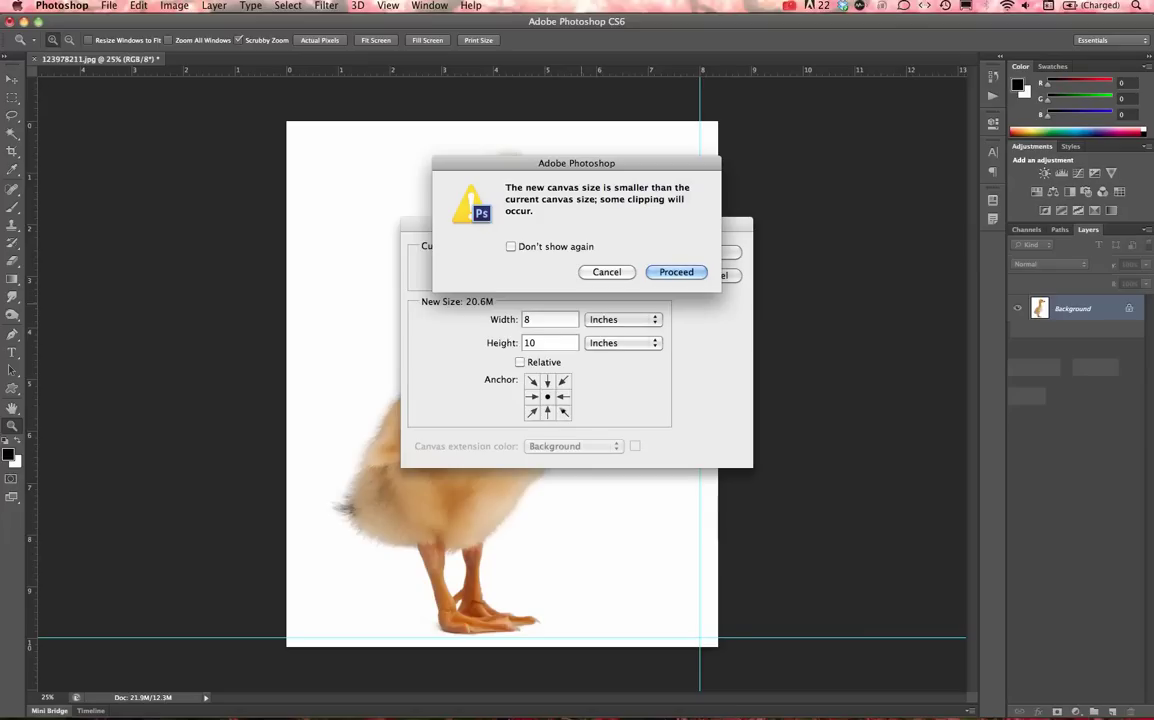
pyautogui.click(676, 272)
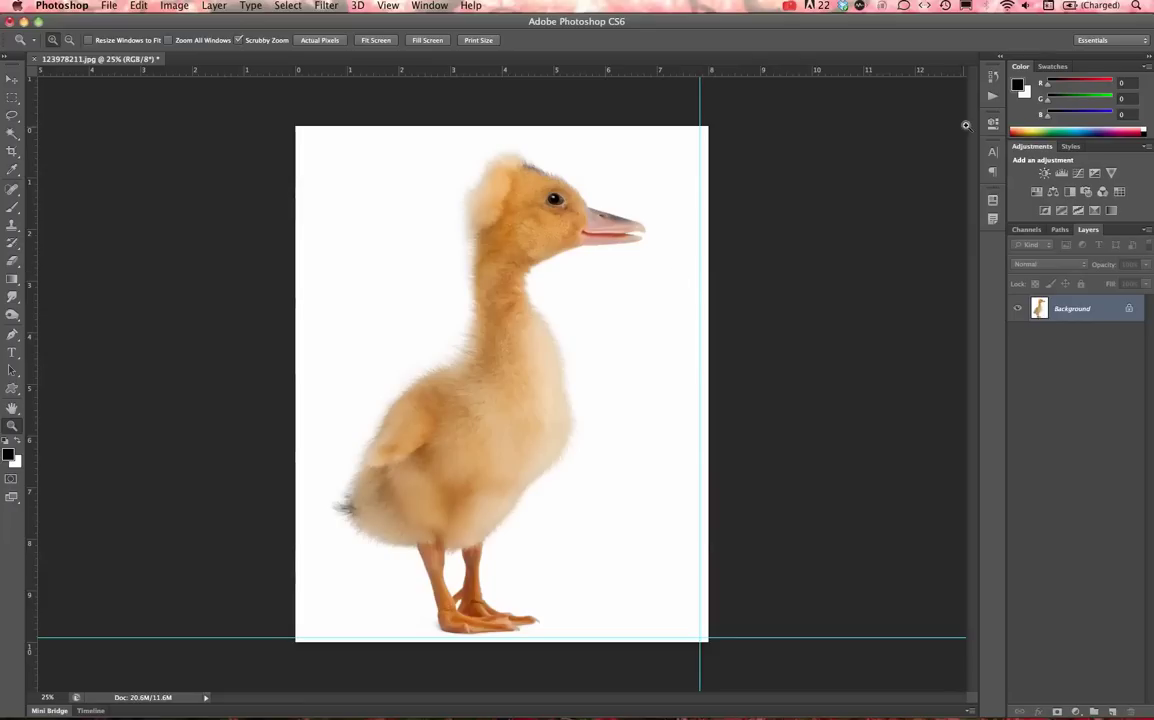
# Undo the canvas resize from the History panel, restoring the full-size photo.
pyautogui.click(993, 76)
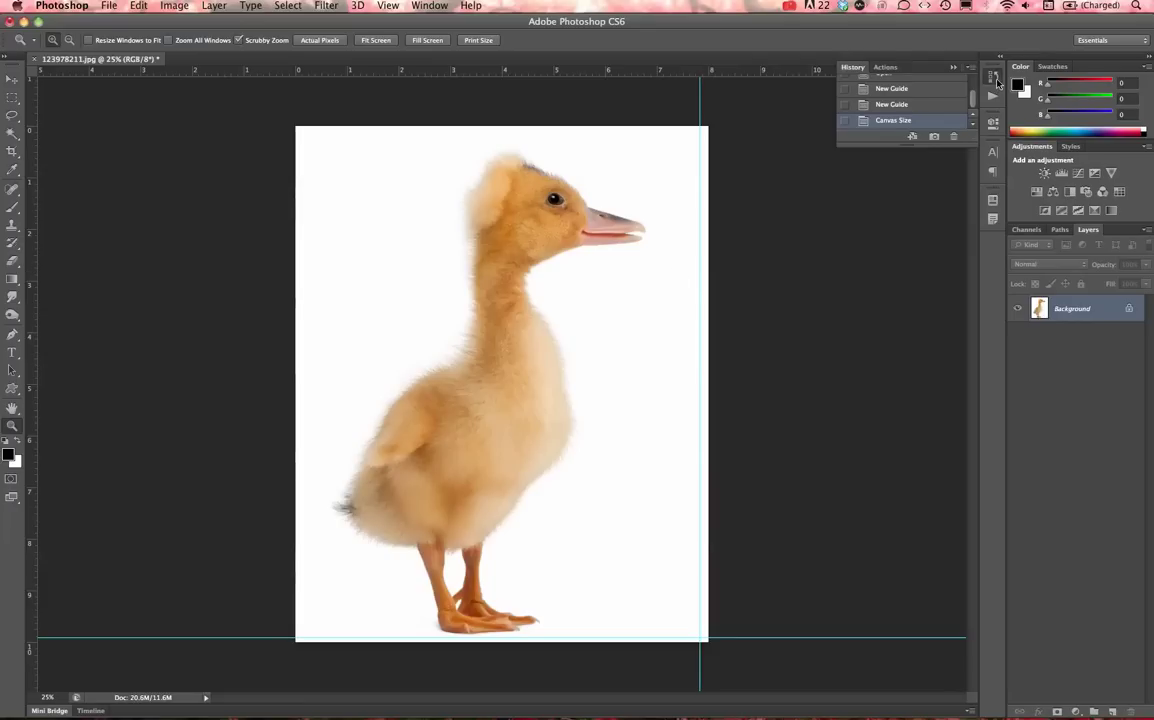
pyautogui.click(920, 104)
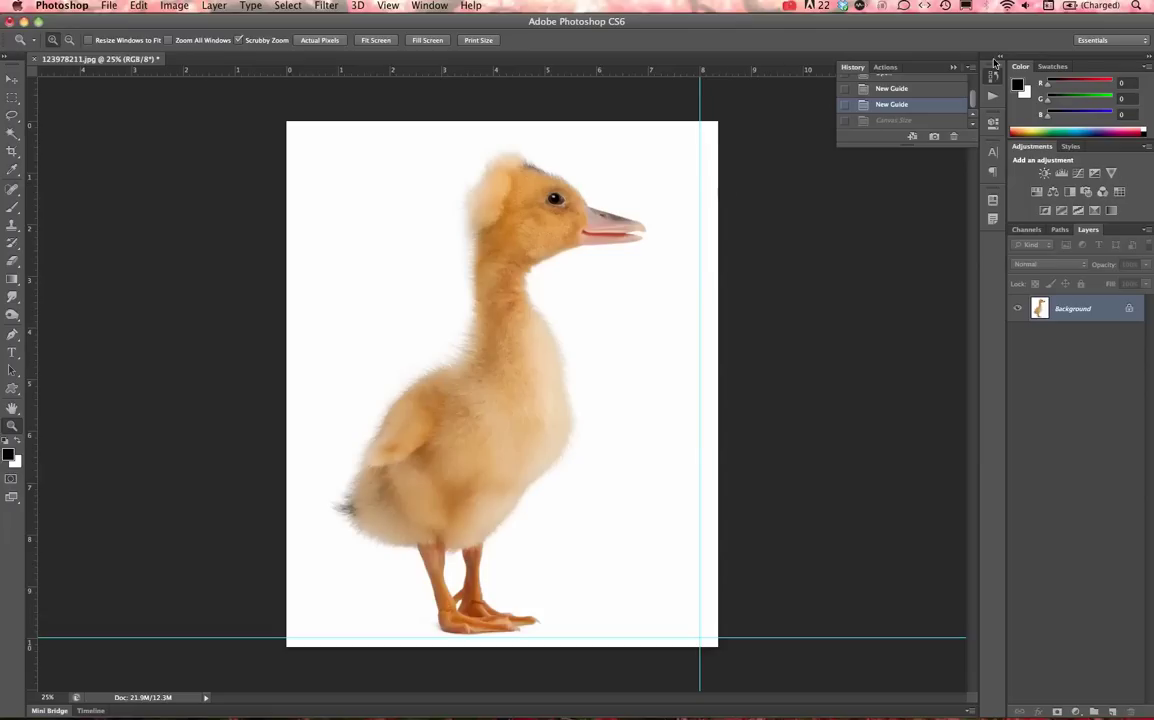
pyautogui.click(860, 62)
pyautogui.click(174, 5)
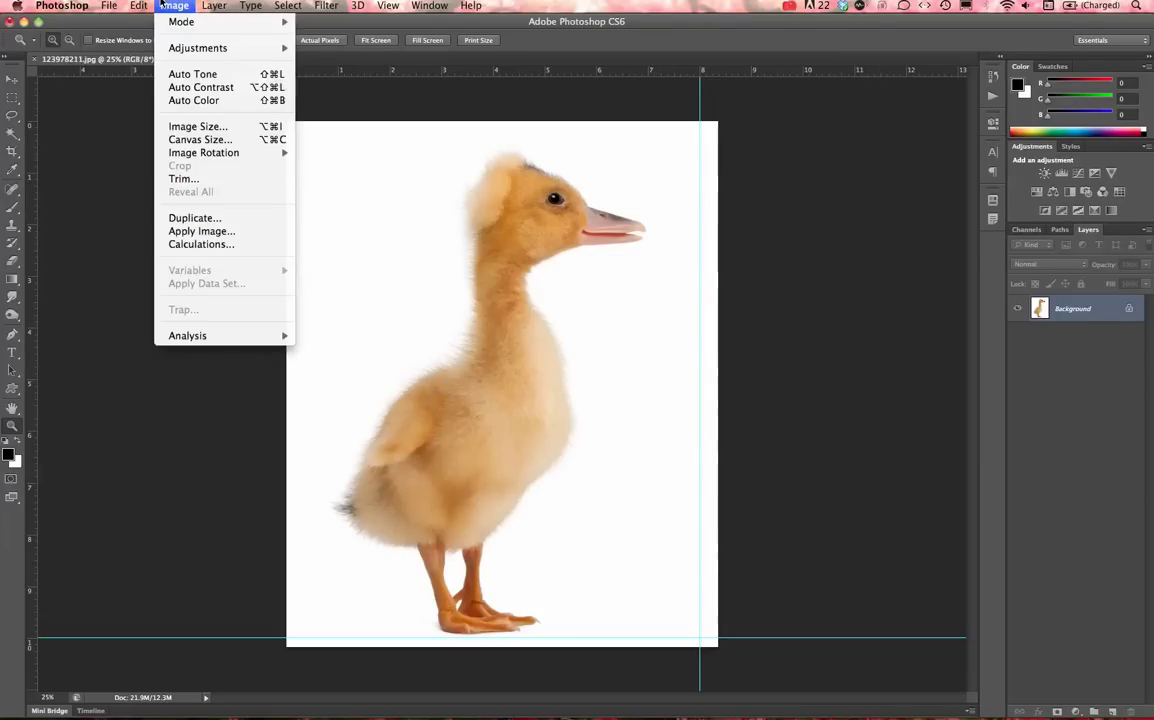
pyautogui.click(190, 126)
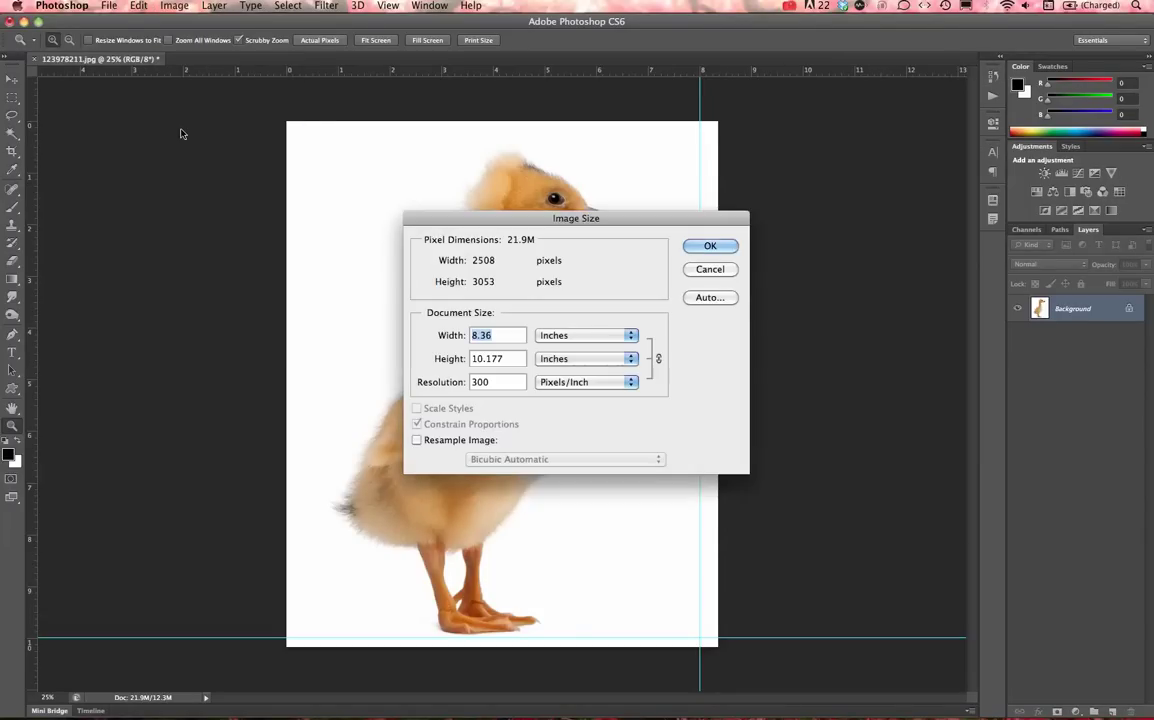
pyautogui.click(478, 381)
pyautogui.click(570, 382)
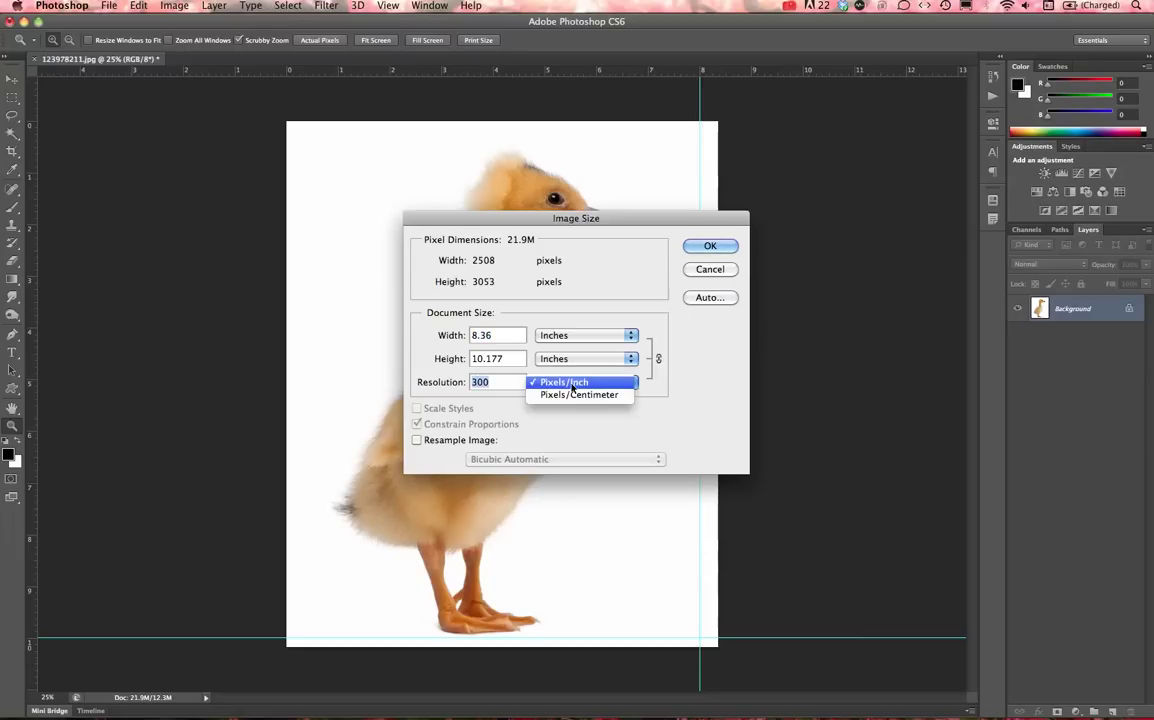
pyautogui.click(572, 384)
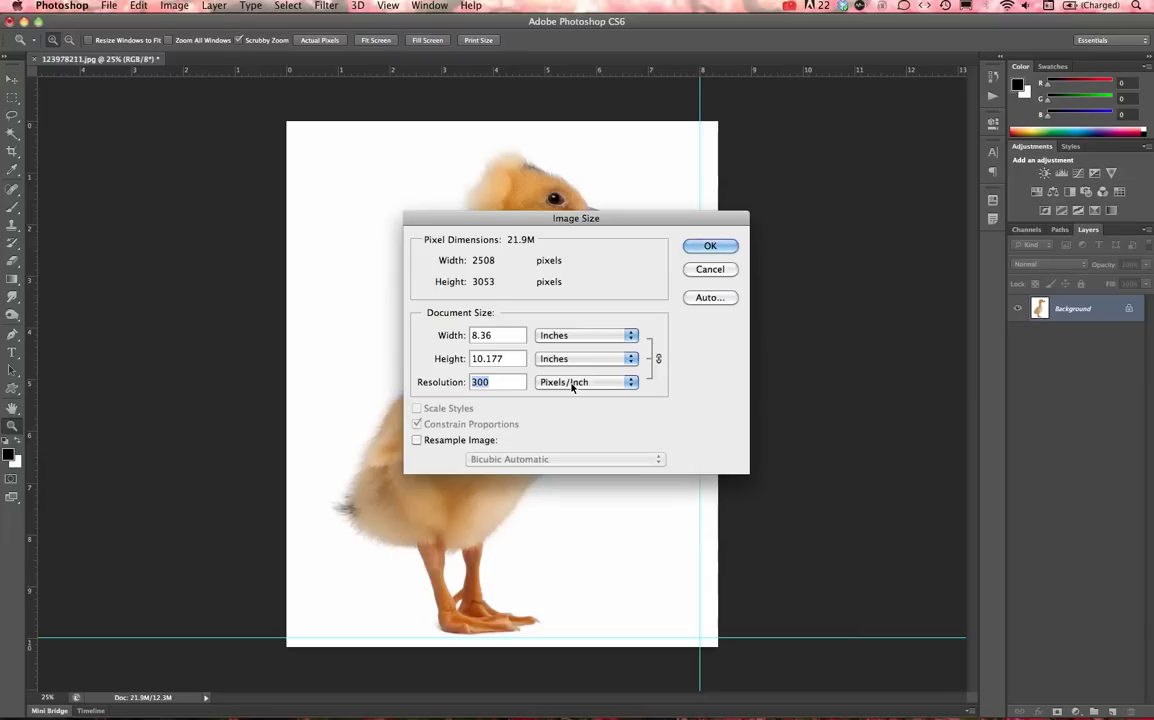
pyautogui.click(418, 440)
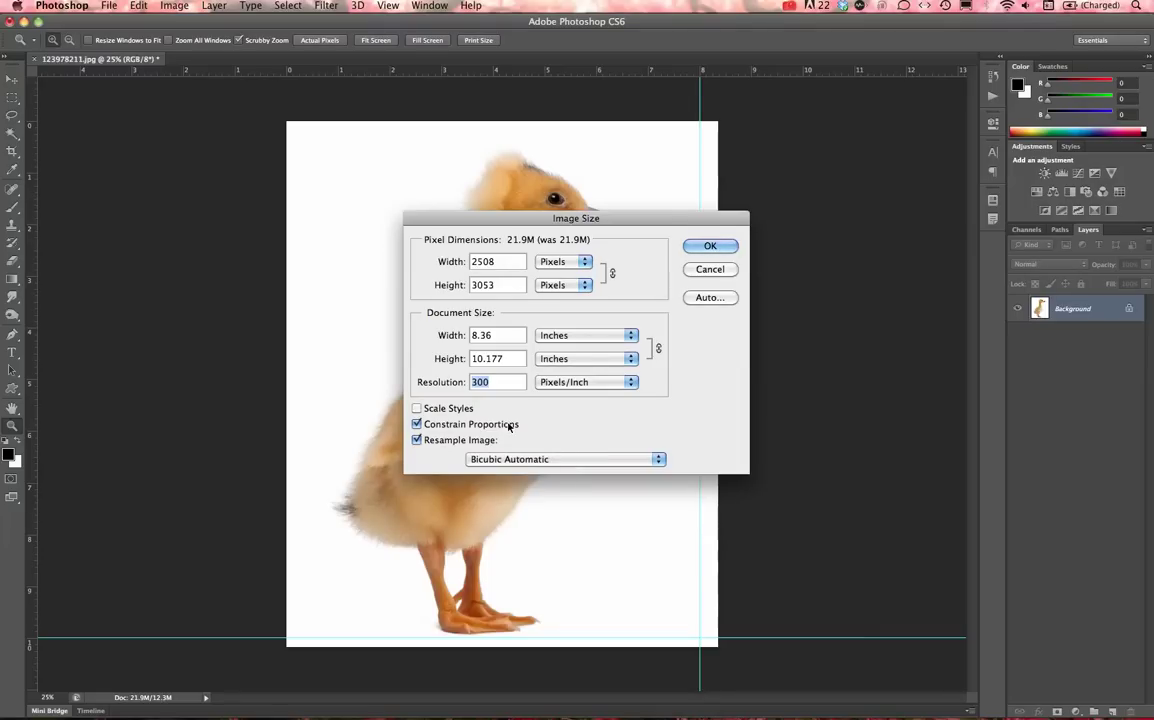
pyautogui.click(497, 340)
pyautogui.write('8')
pyautogui.press('Tab')
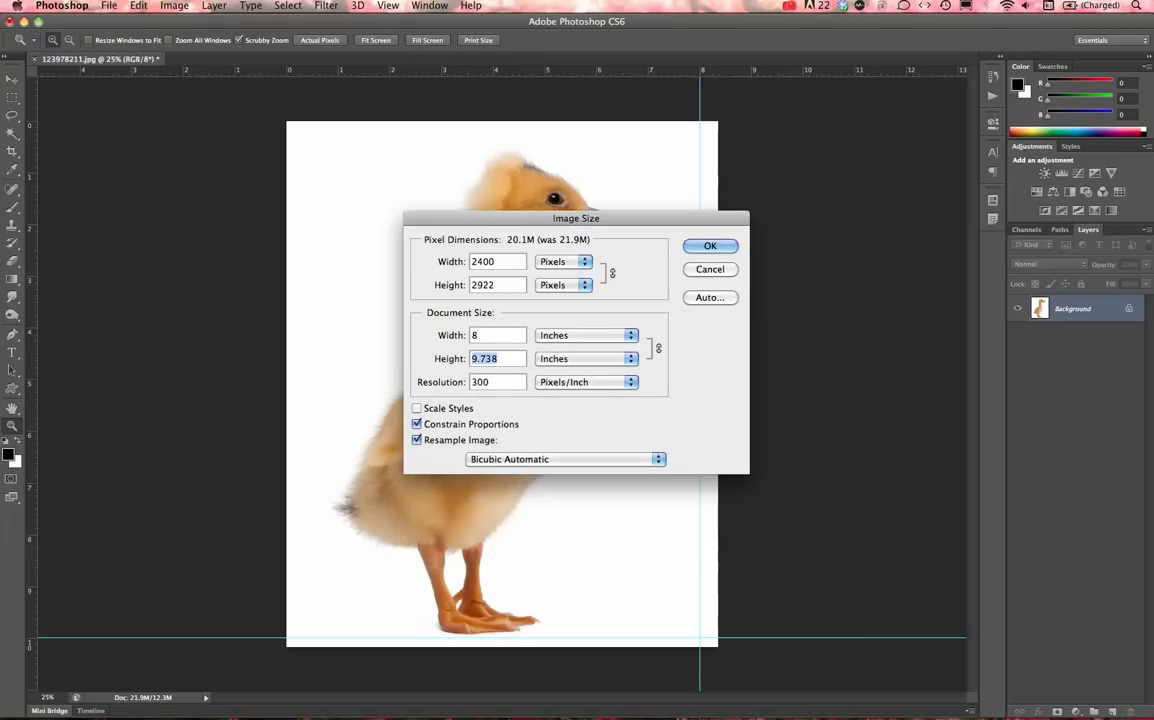
pyautogui.write('10')
pyautogui.press('Tab')
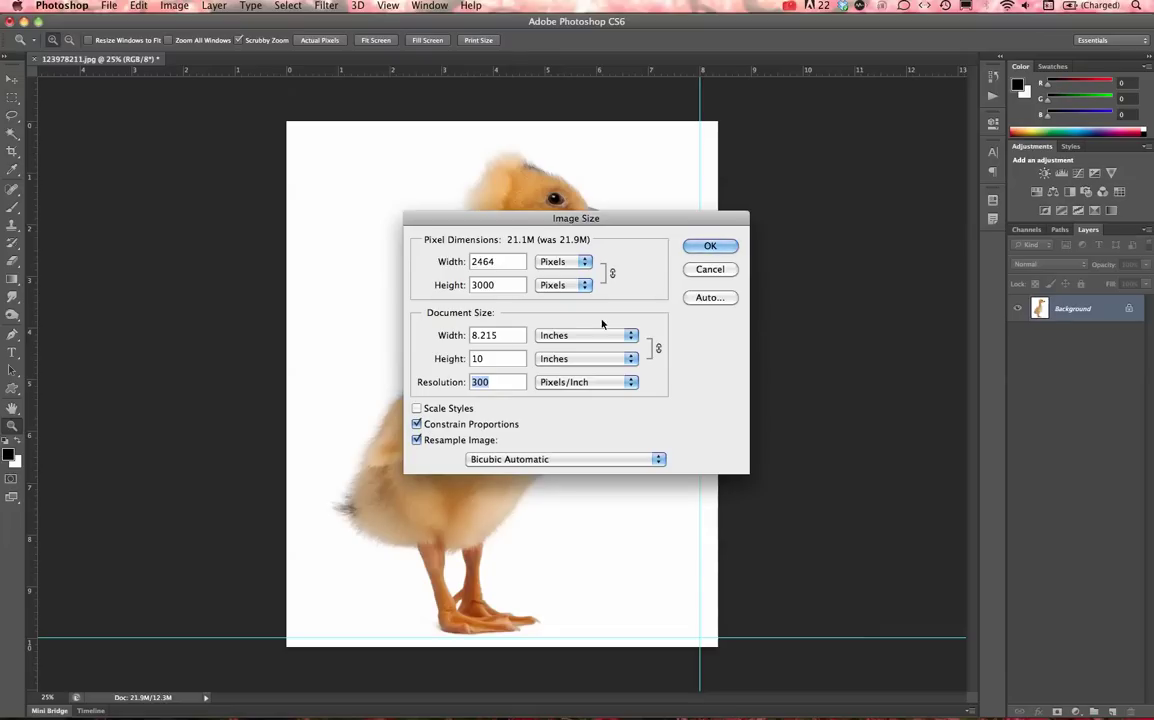
pyautogui.click(700, 269)
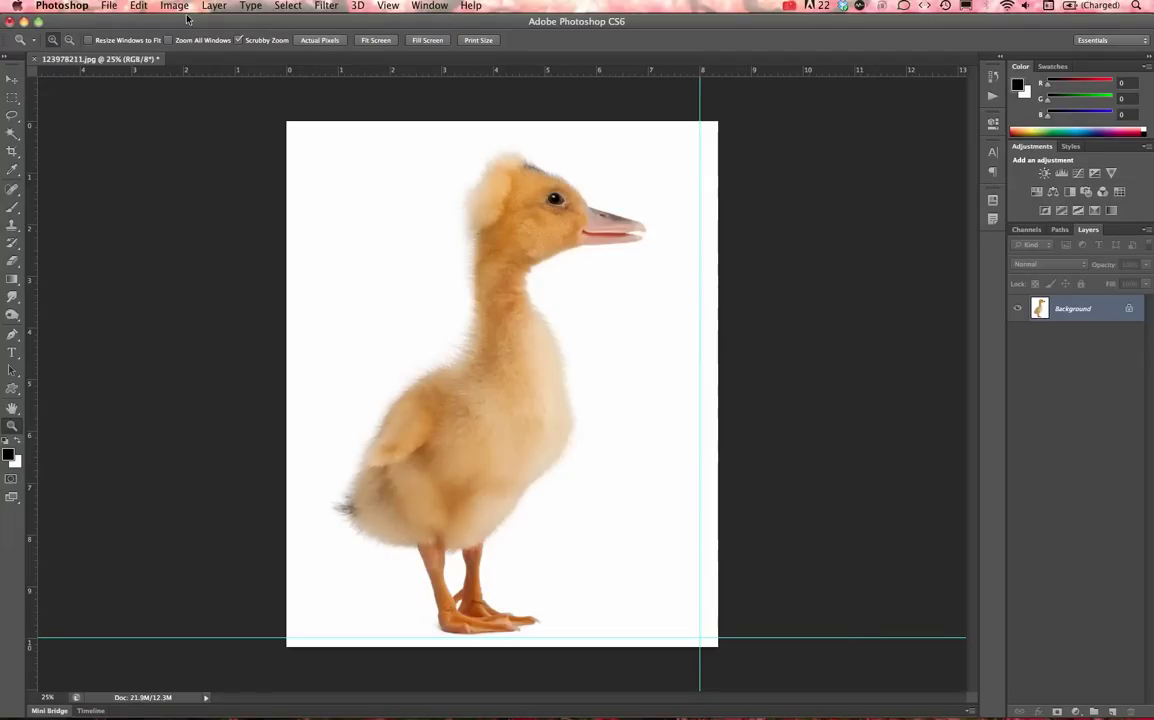
# In Image Size, try a width of 8 and a height of 10 inches.
pyautogui.click(175, 6)
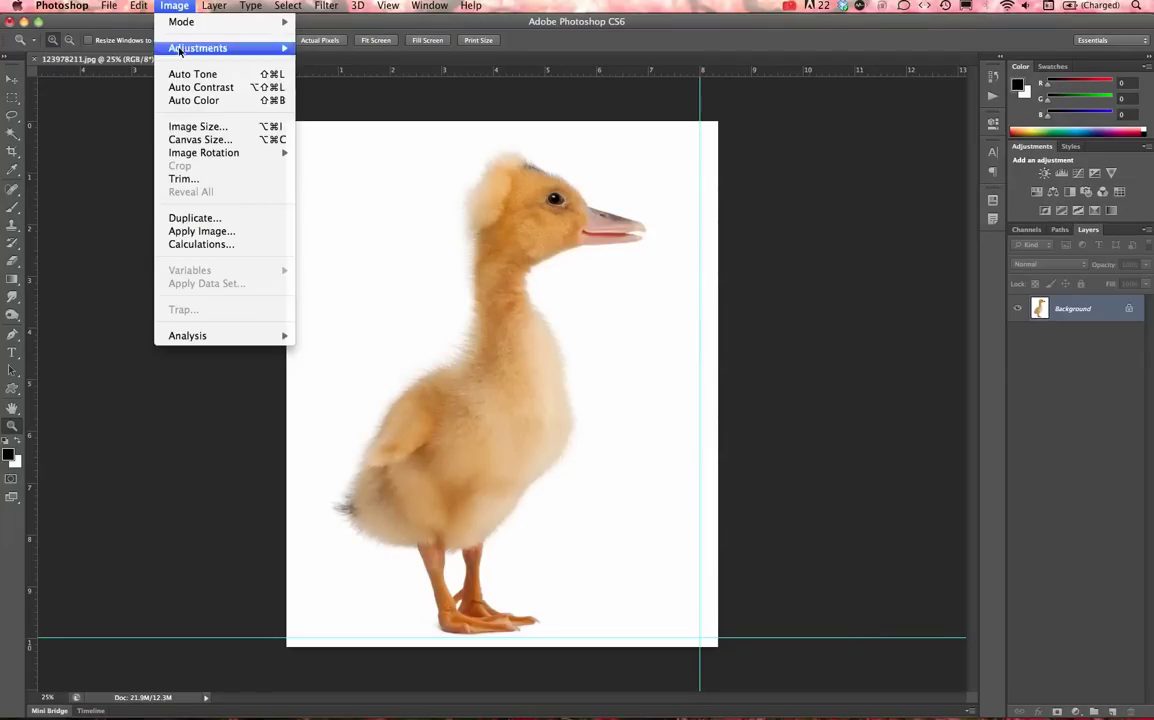
pyautogui.click(196, 121)
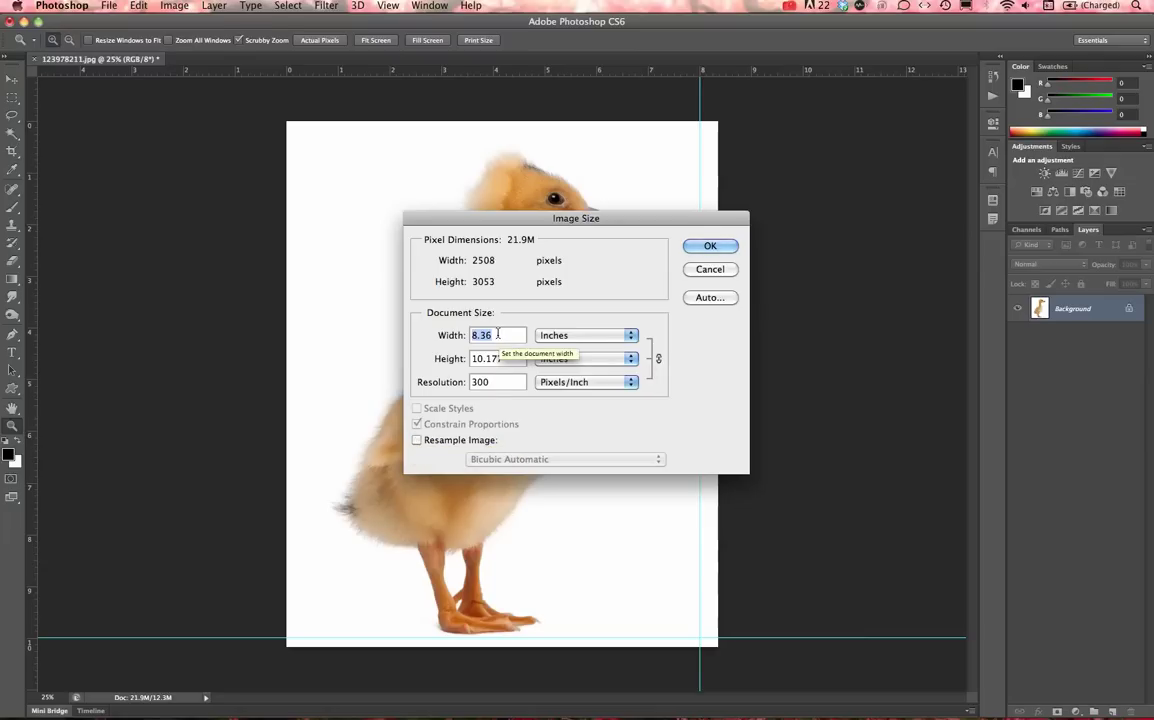
pyautogui.write('8')
pyautogui.press('Tab')
pyautogui.write('10')
pyautogui.press('Tab')
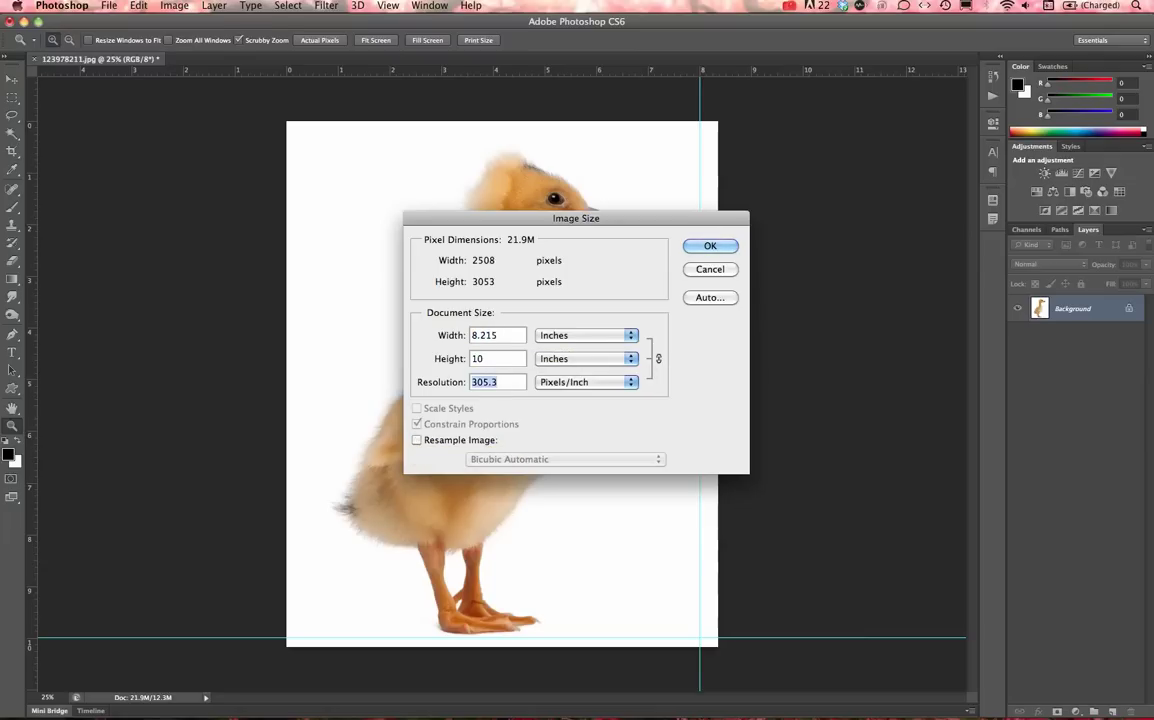
# Toggle Resample Image on and off while trying other height values, without applying them.
pyautogui.click(417, 440)
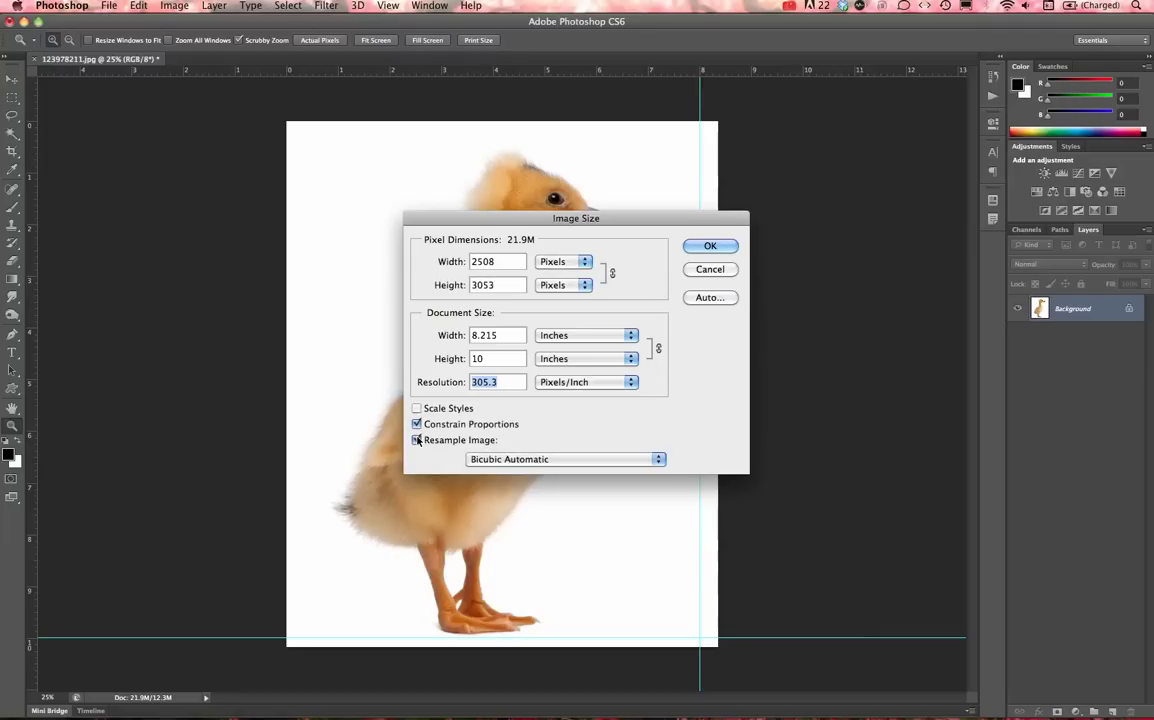
pyautogui.click(489, 358)
pyautogui.press('BackSpace')
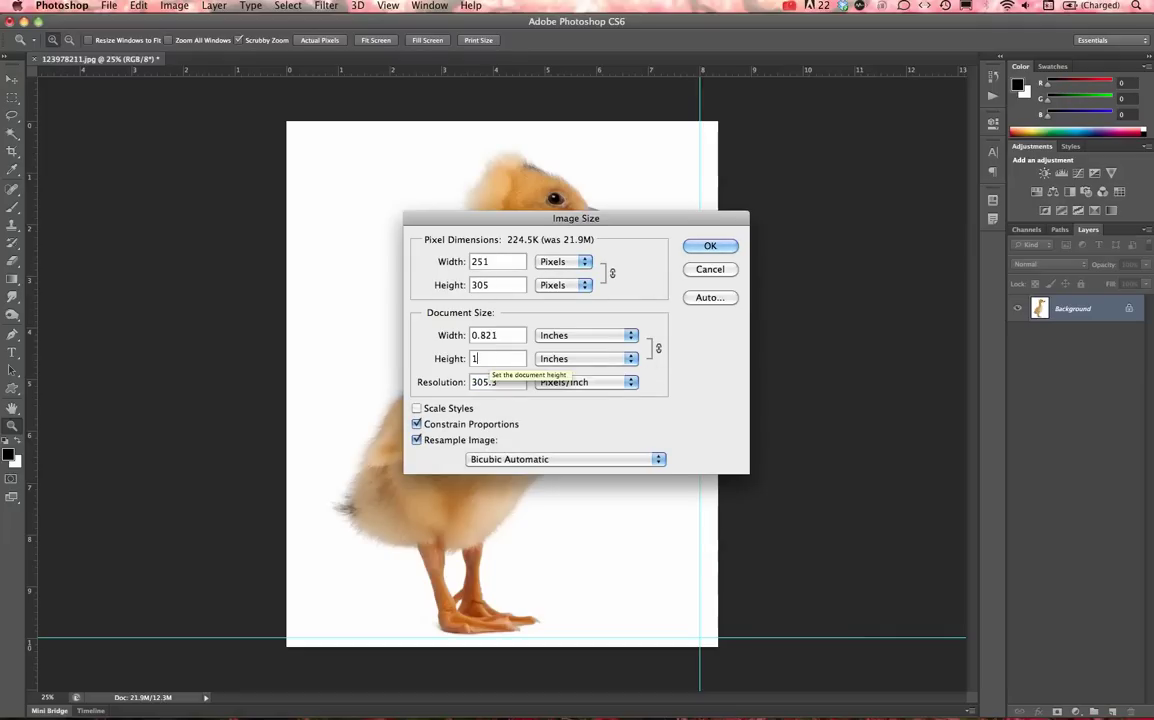
pyautogui.write('1')
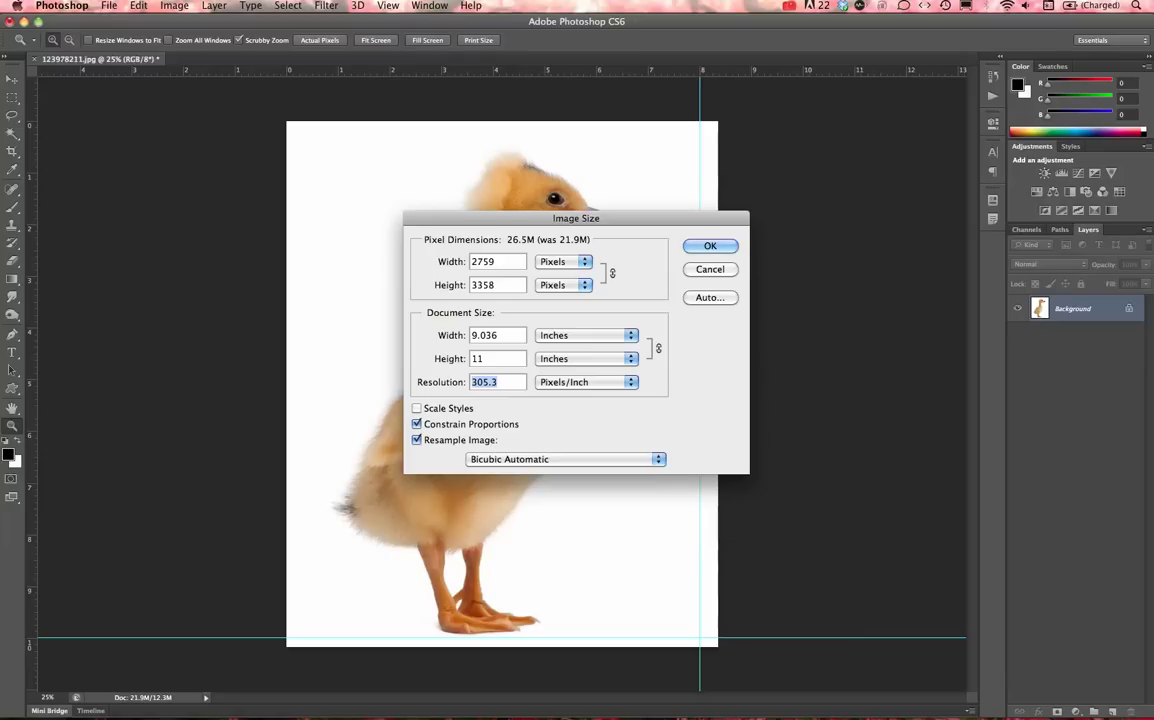
pyautogui.click(416, 440)
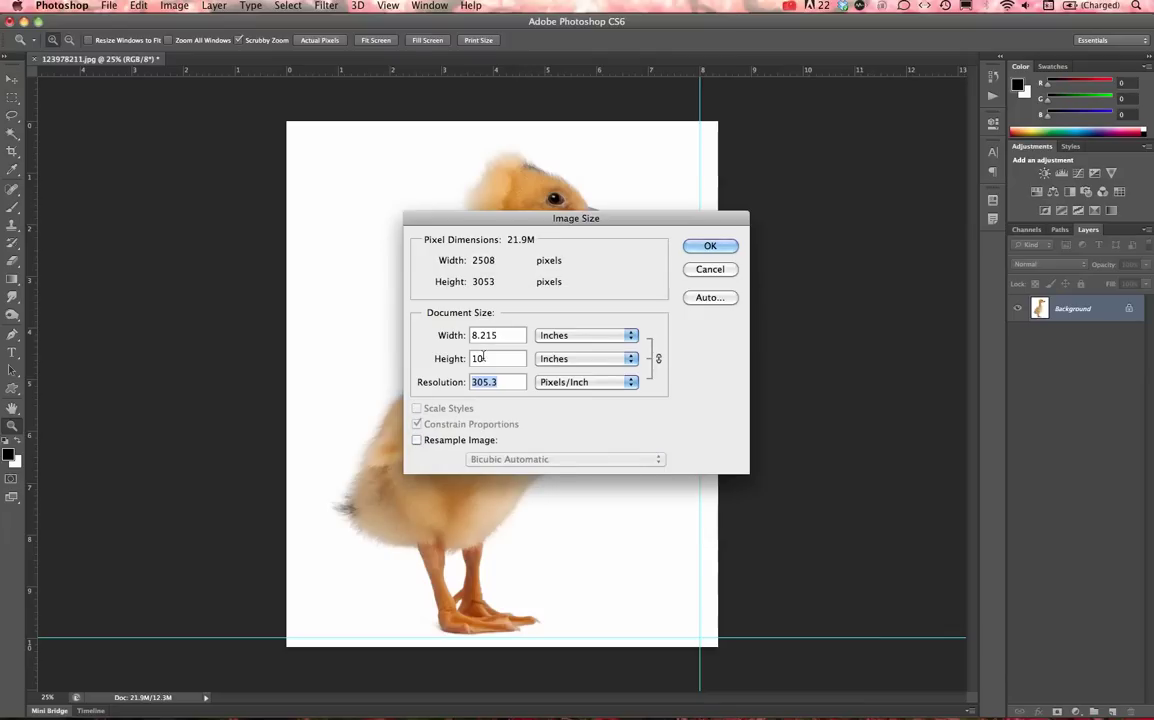
pyautogui.click(460, 361)
pyautogui.click(416, 440)
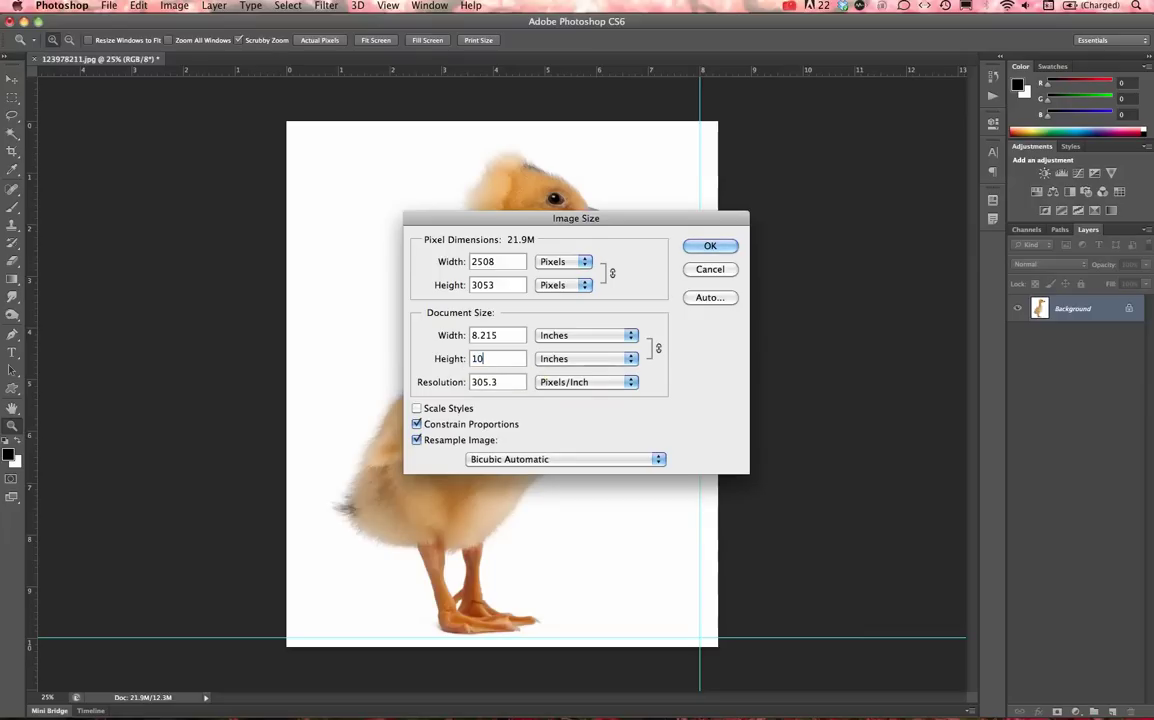
pyautogui.press('Tab')
# Cancel the trial, then resample the photo at 300 ppi to width 8, height 10 inches.
pyautogui.click(716, 268)
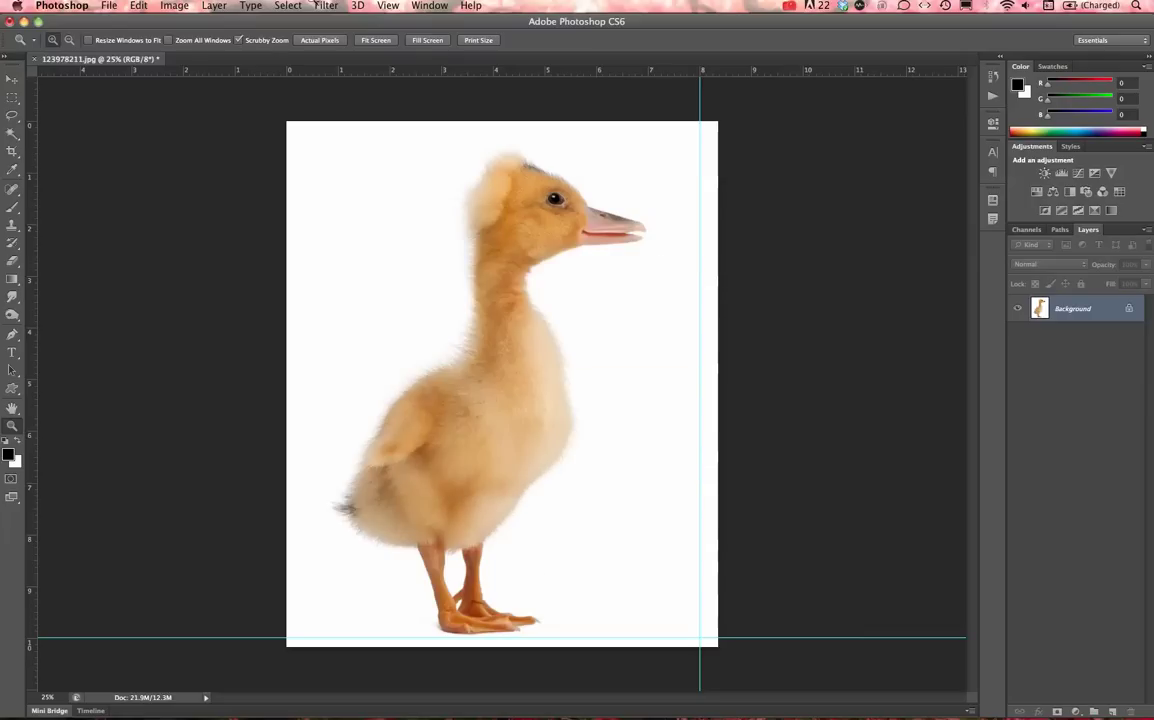
pyautogui.click(160, 5)
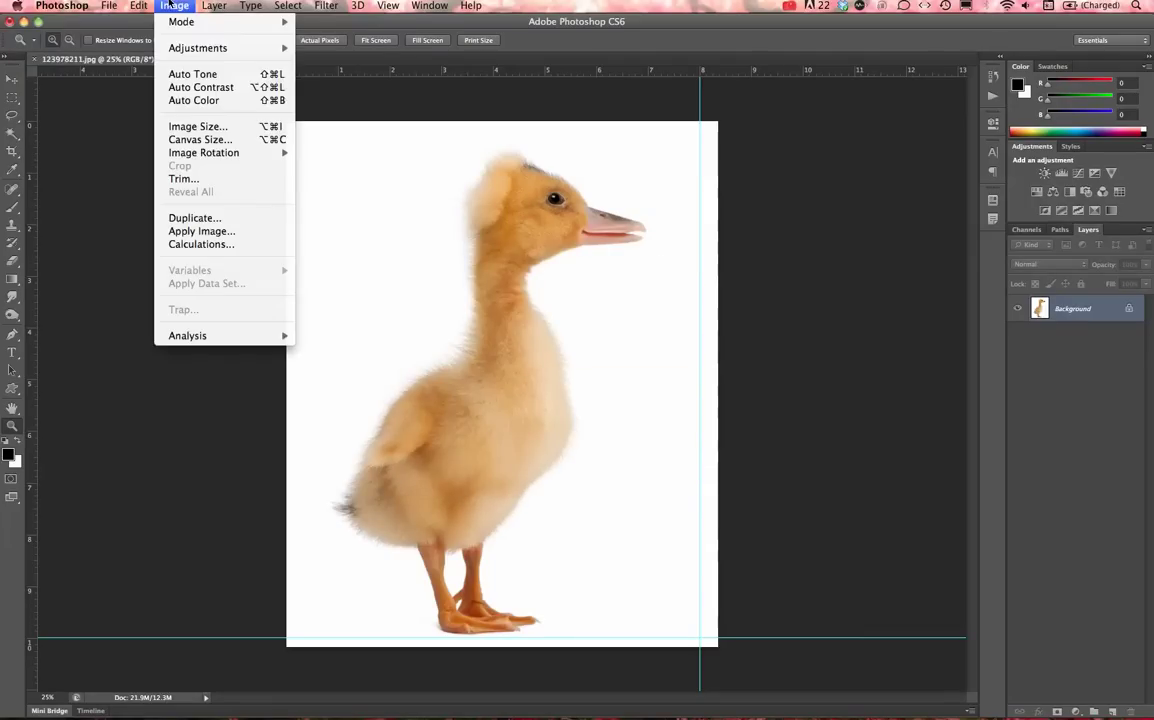
pyautogui.click(185, 126)
pyautogui.click(417, 440)
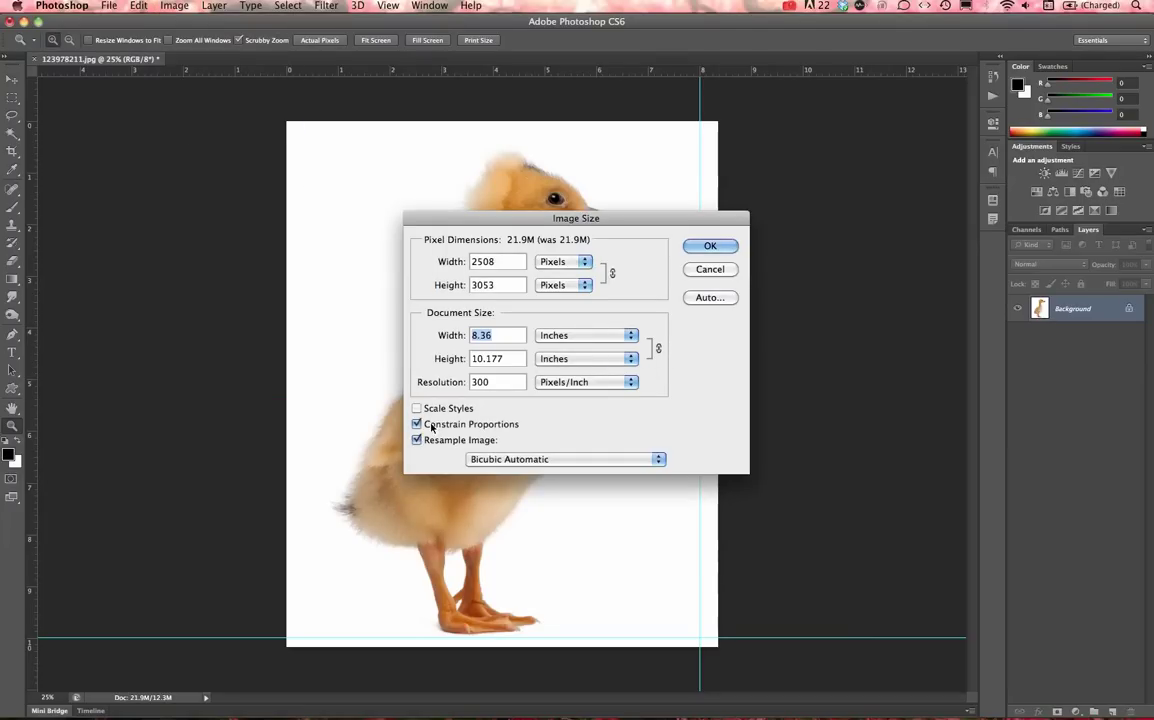
pyautogui.write('8')
pyautogui.press('Tab')
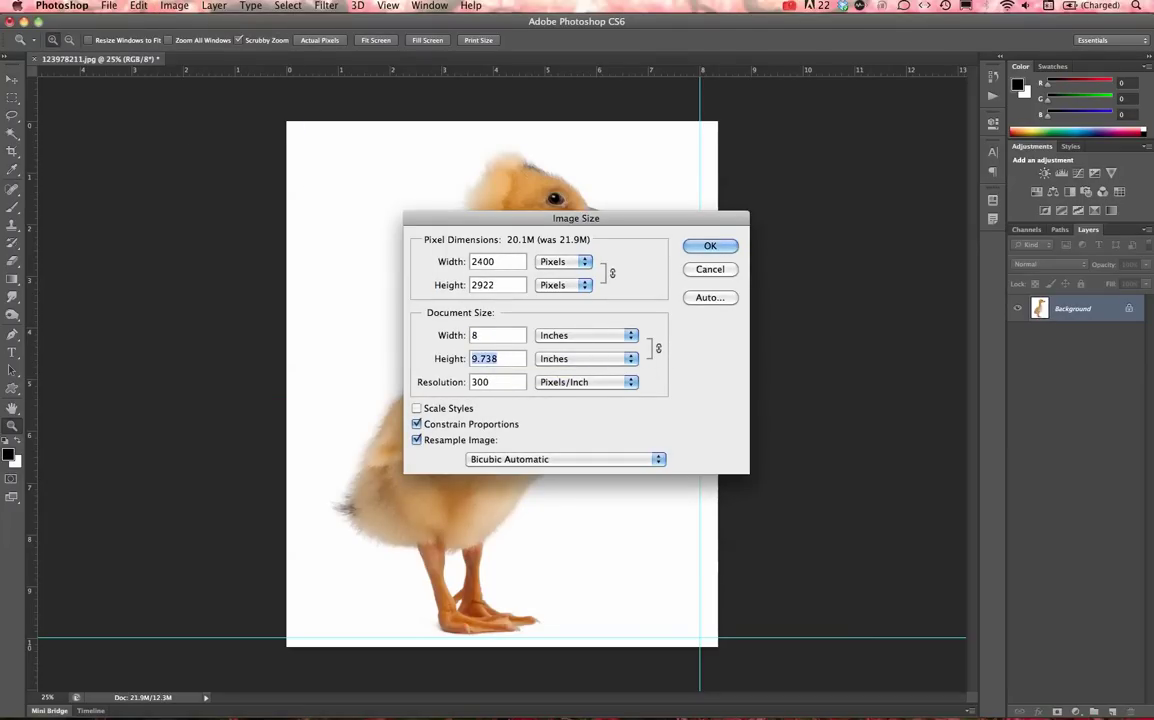
pyautogui.write('10')
pyautogui.press('Tab')
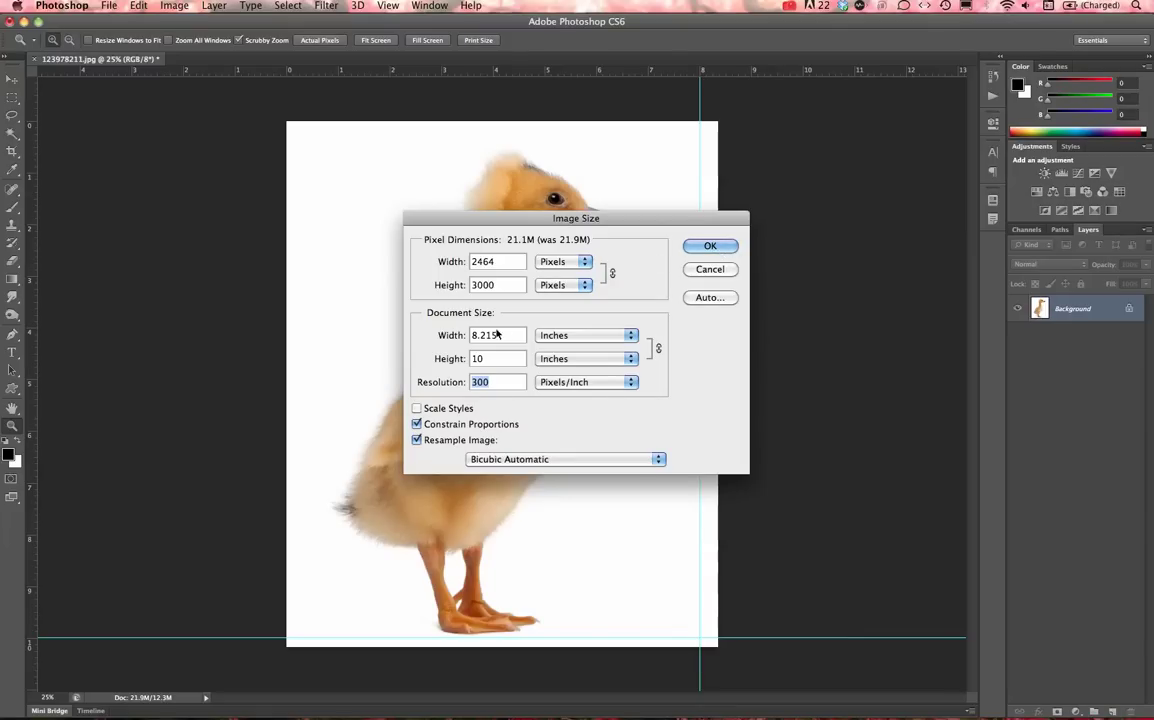
pyautogui.click(727, 247)
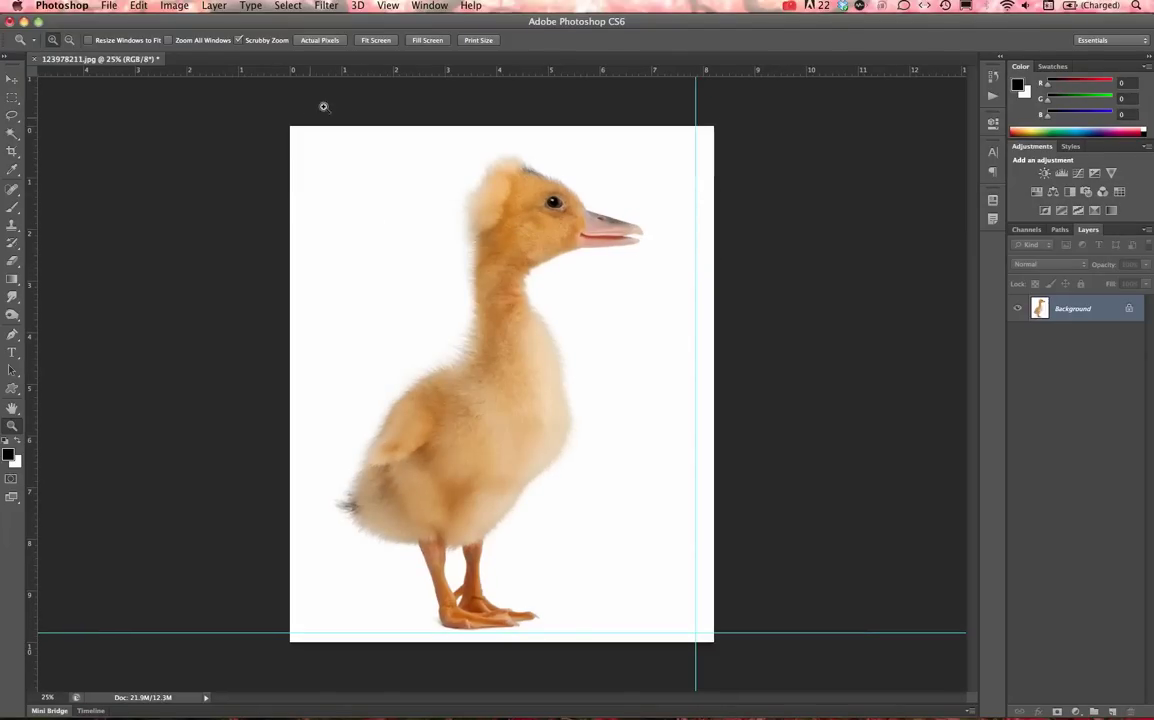
# Set the Rectangular Marquee to Fixed Size, 8 in wide by 10 high.
pyautogui.click(13, 97)
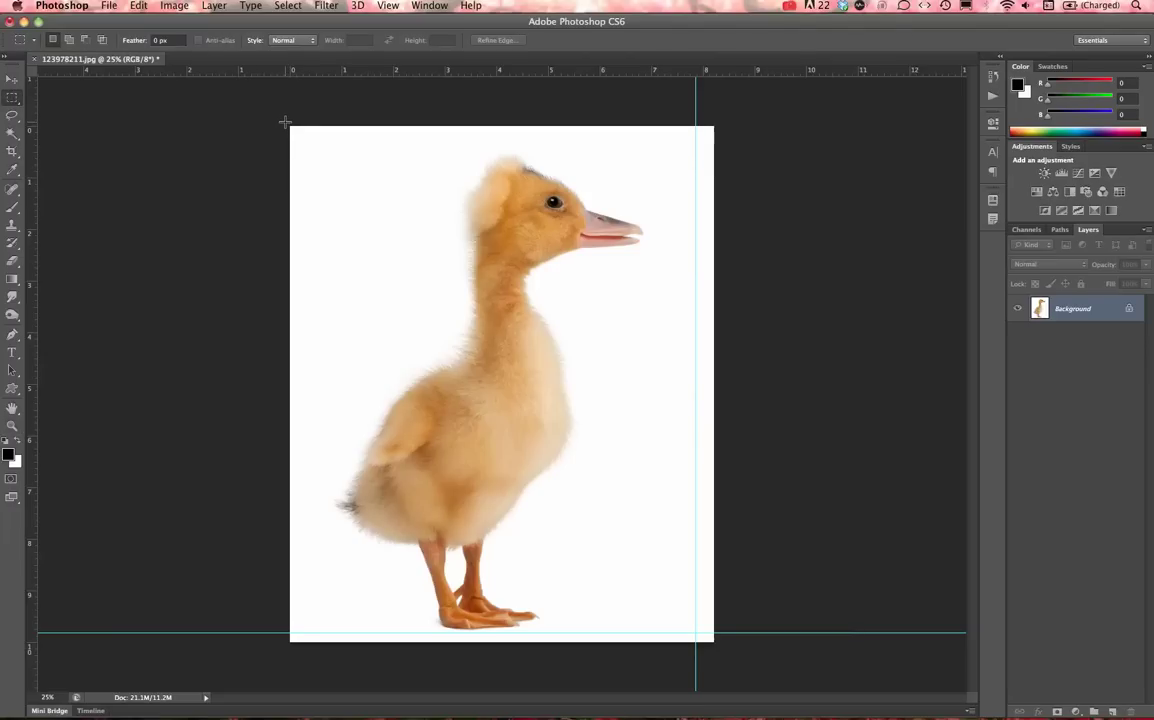
pyautogui.click(275, 41)
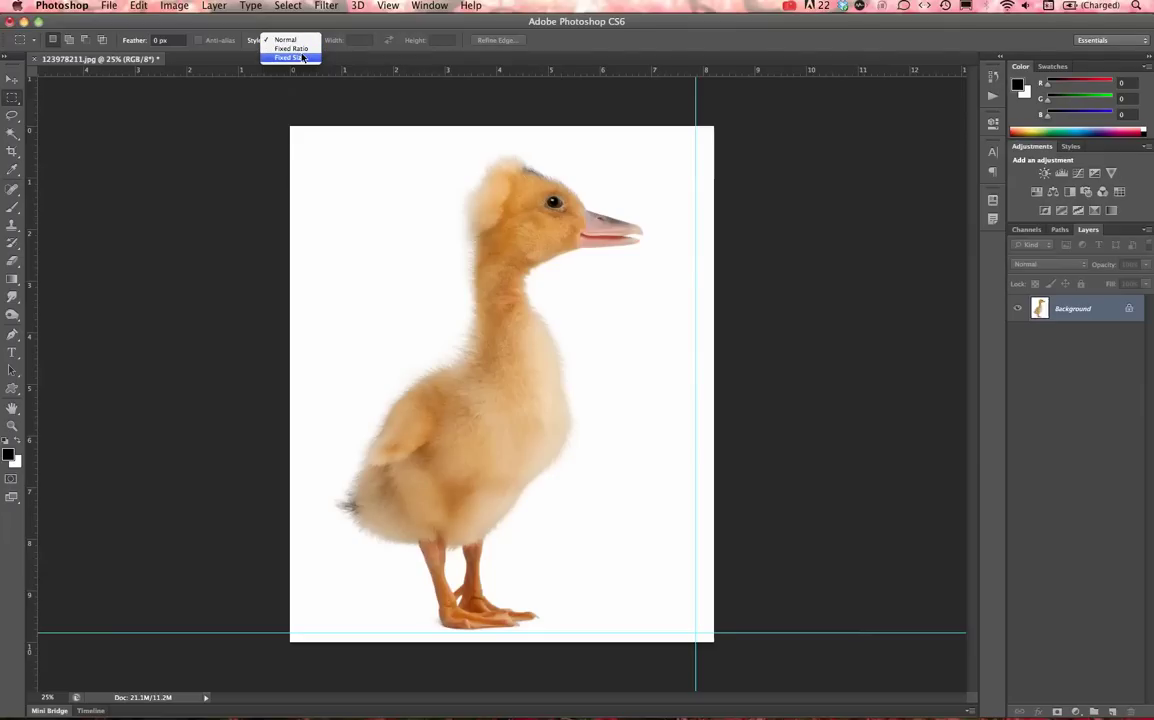
pyautogui.click(302, 57)
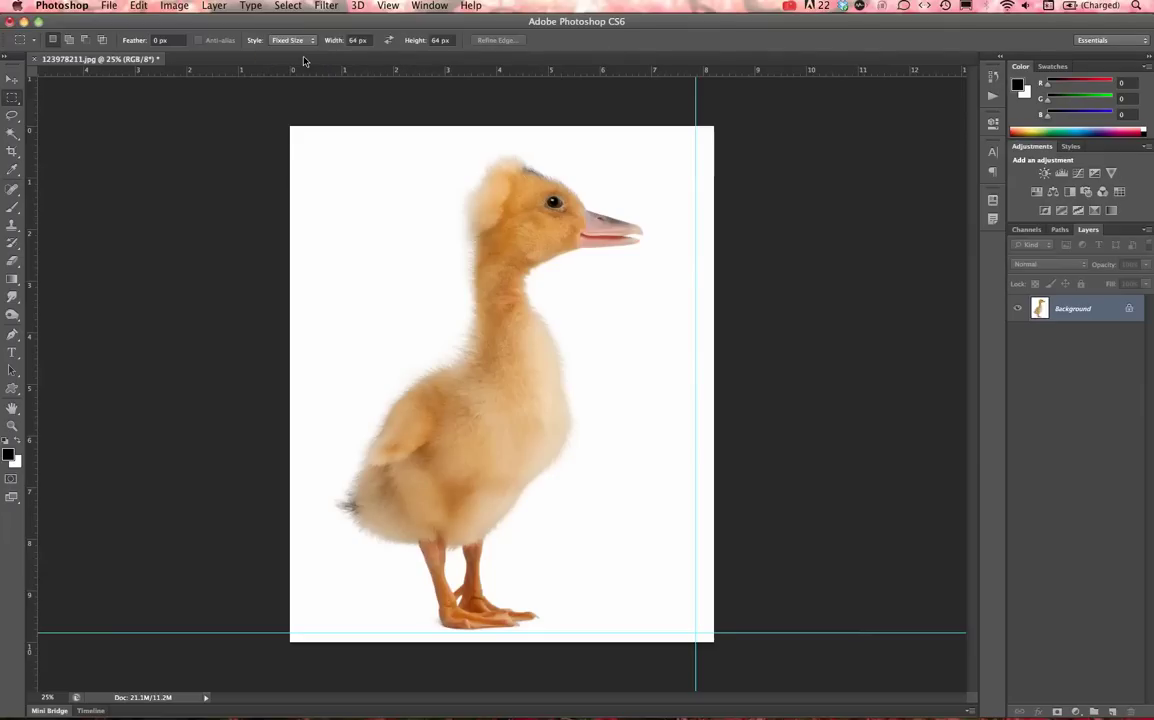
pyautogui.click(370, 39)
pyautogui.write('64')
pyautogui.write('8')
pyautogui.press('Tab')
pyautogui.hotkey('shift', 'Tab')
pyautogui.write('4')
pyautogui.write(' in')
pyautogui.press('Tab')
pyautogui.write('10')
pyautogui.press('Tab')
# Correct the marquee height to 10 in, test it at the top-left, then deselect.
pyautogui.click(272, 111)
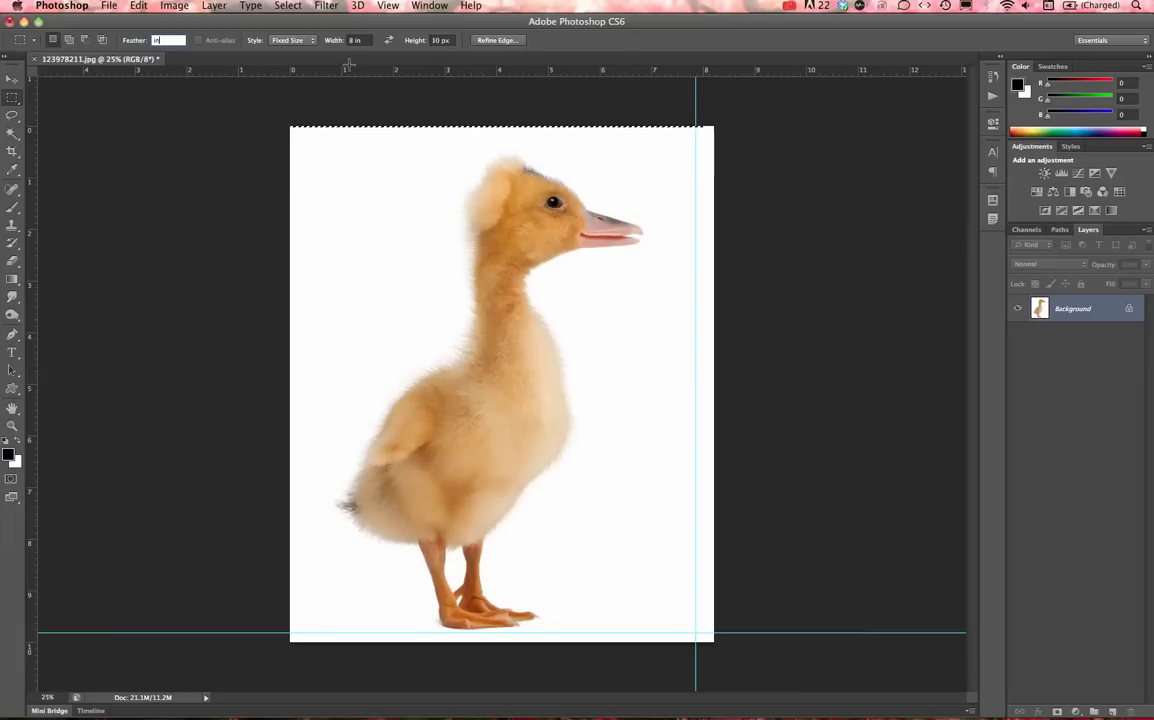
pyautogui.click(440, 40)
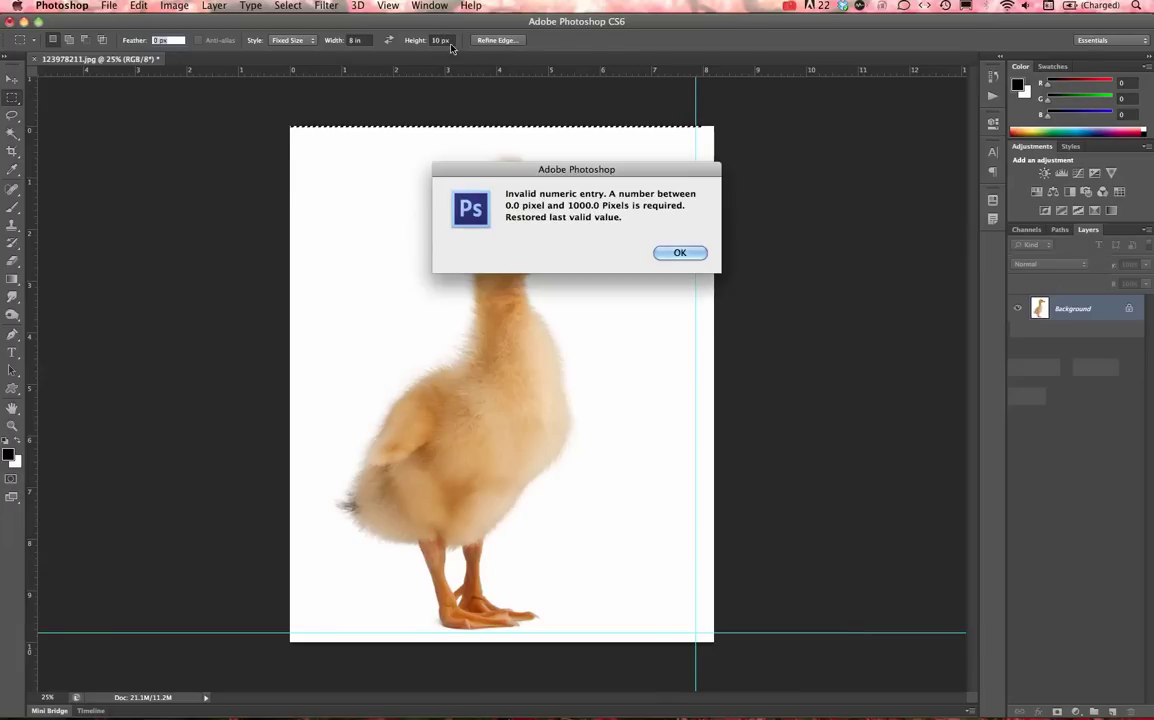
pyautogui.click(697, 255)
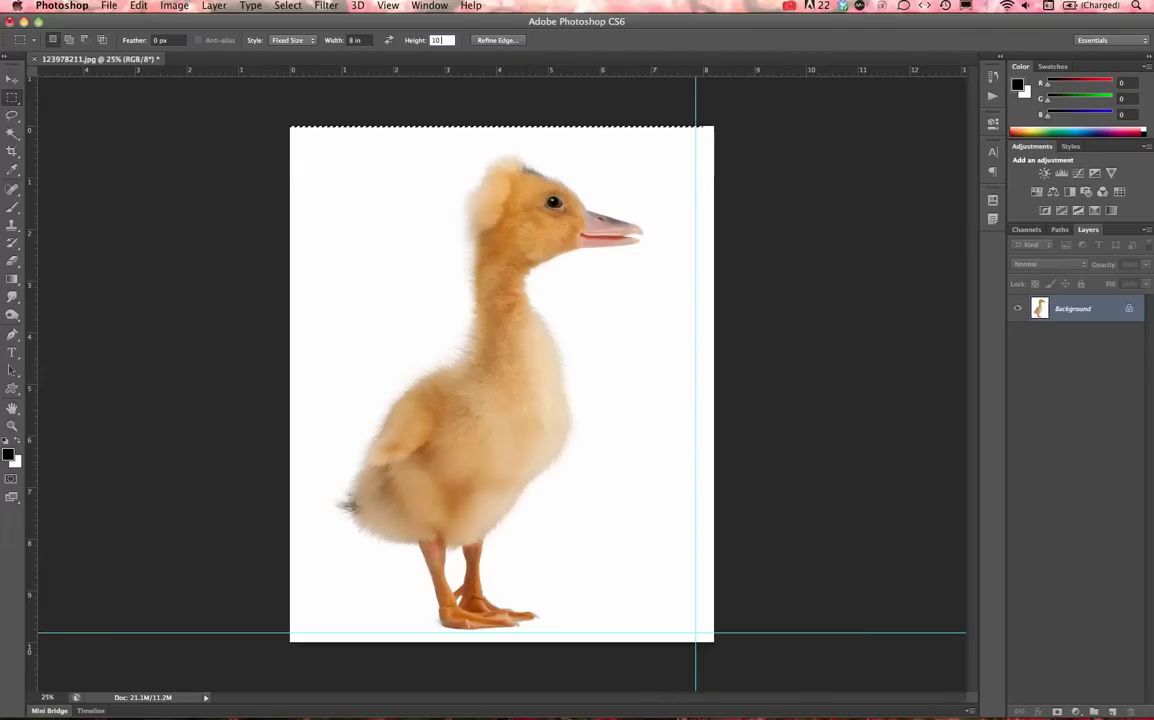
pyautogui.press('Tab')
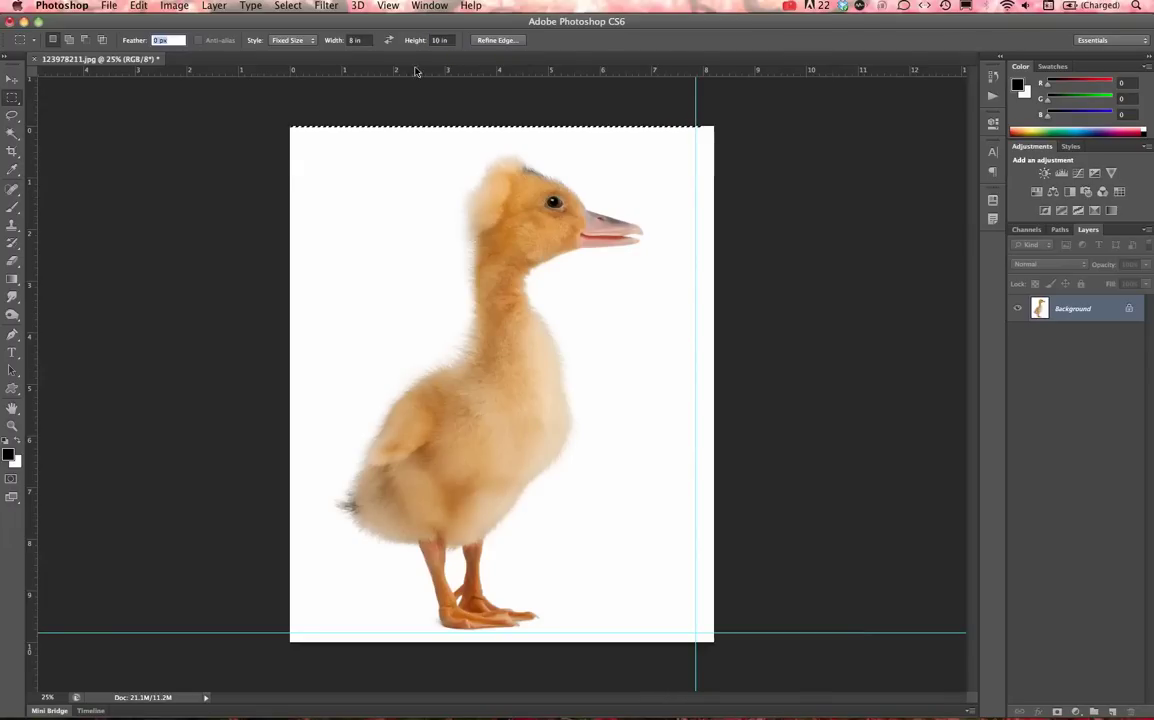
pyautogui.click(278, 106)
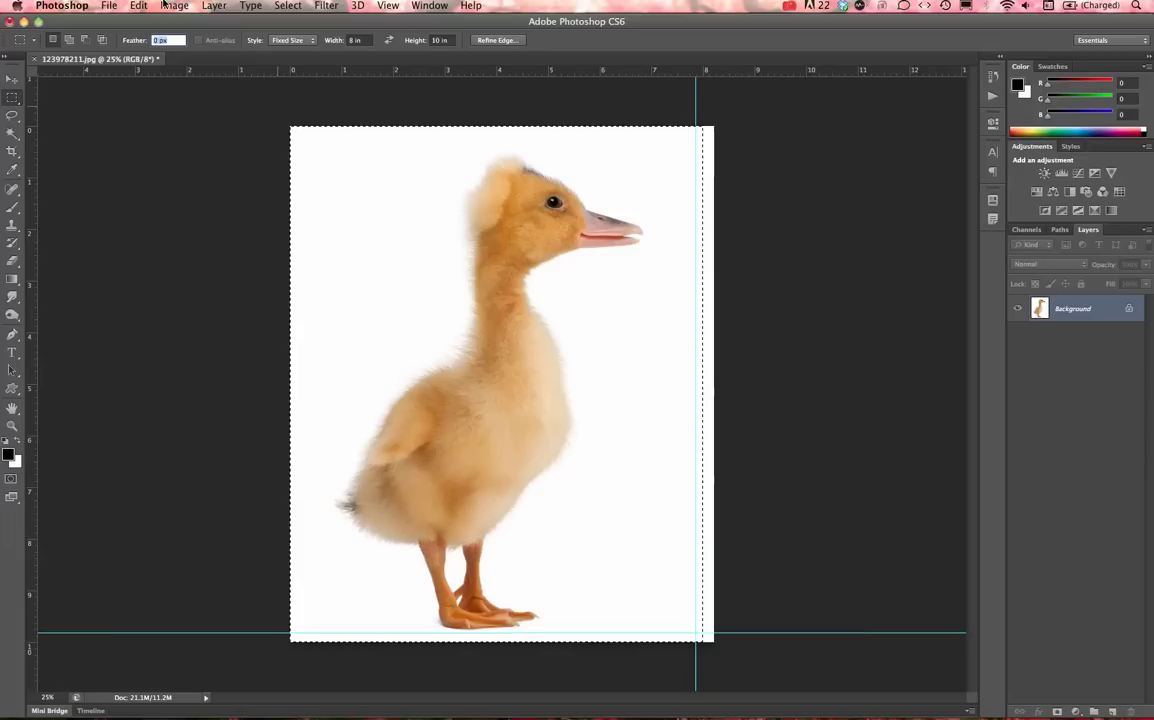
pyautogui.press('super+d')
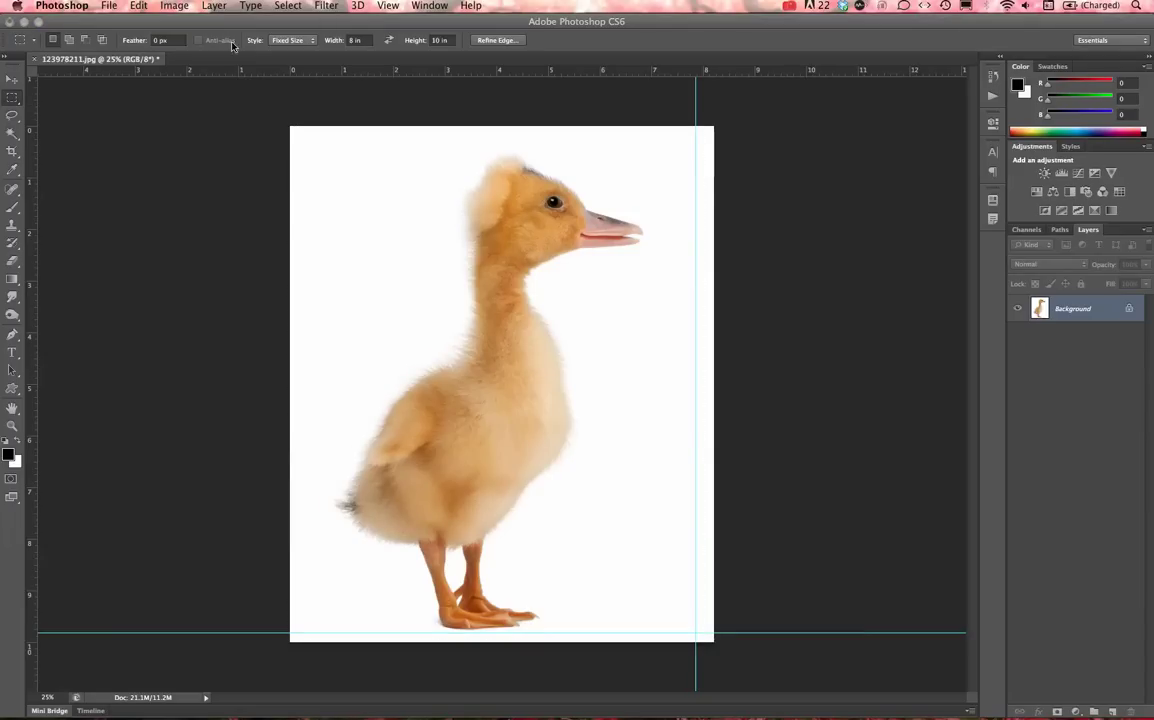
# Place the 8 × 10 in selection at the photo's top-left and crop the image to it.
pyautogui.click(272, 114)
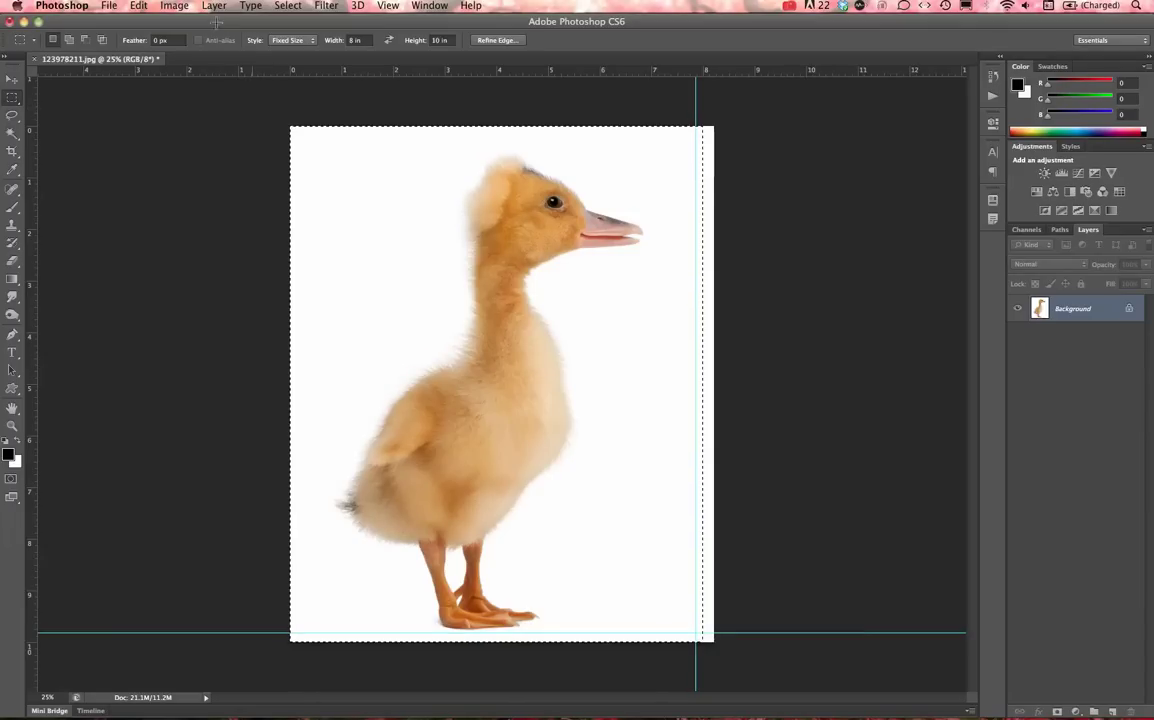
pyautogui.click(138, 6)
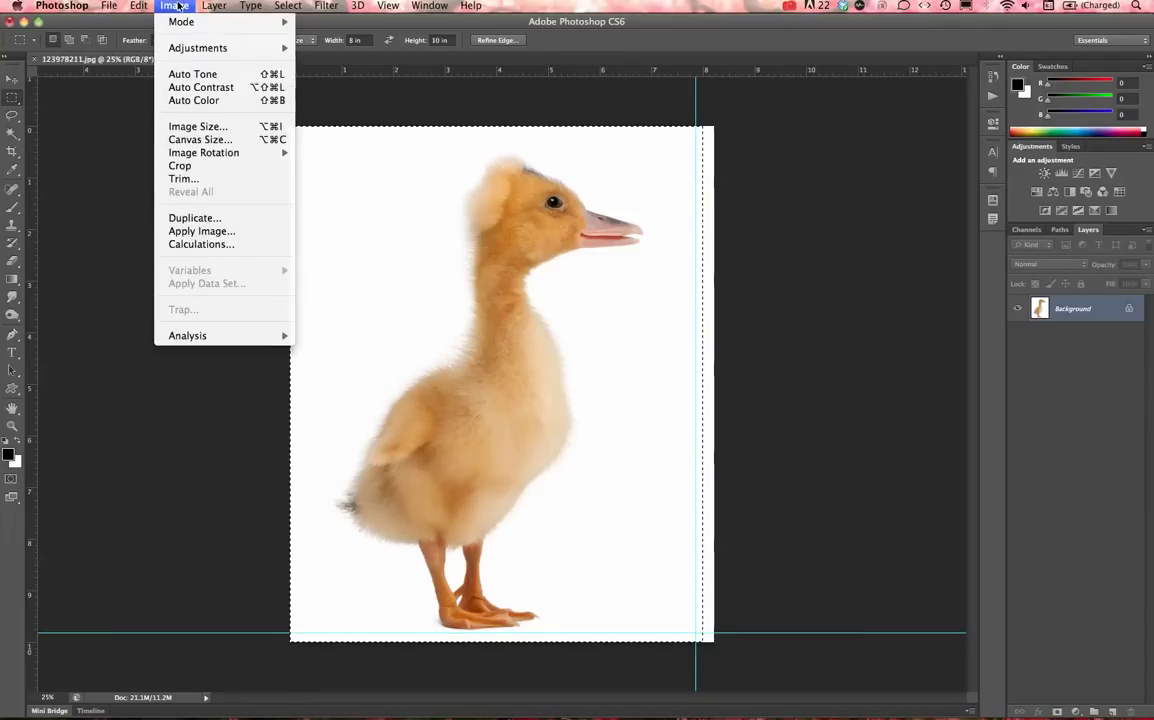
pyautogui.click(183, 166)
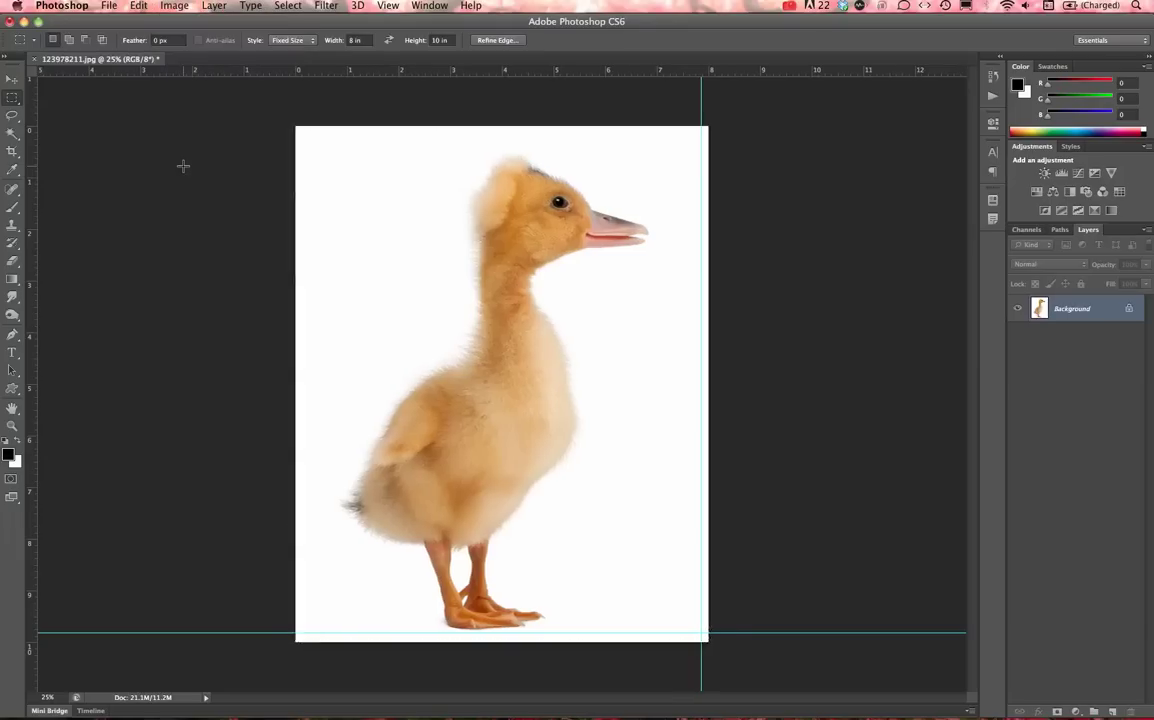
pyautogui.click(162, 6)
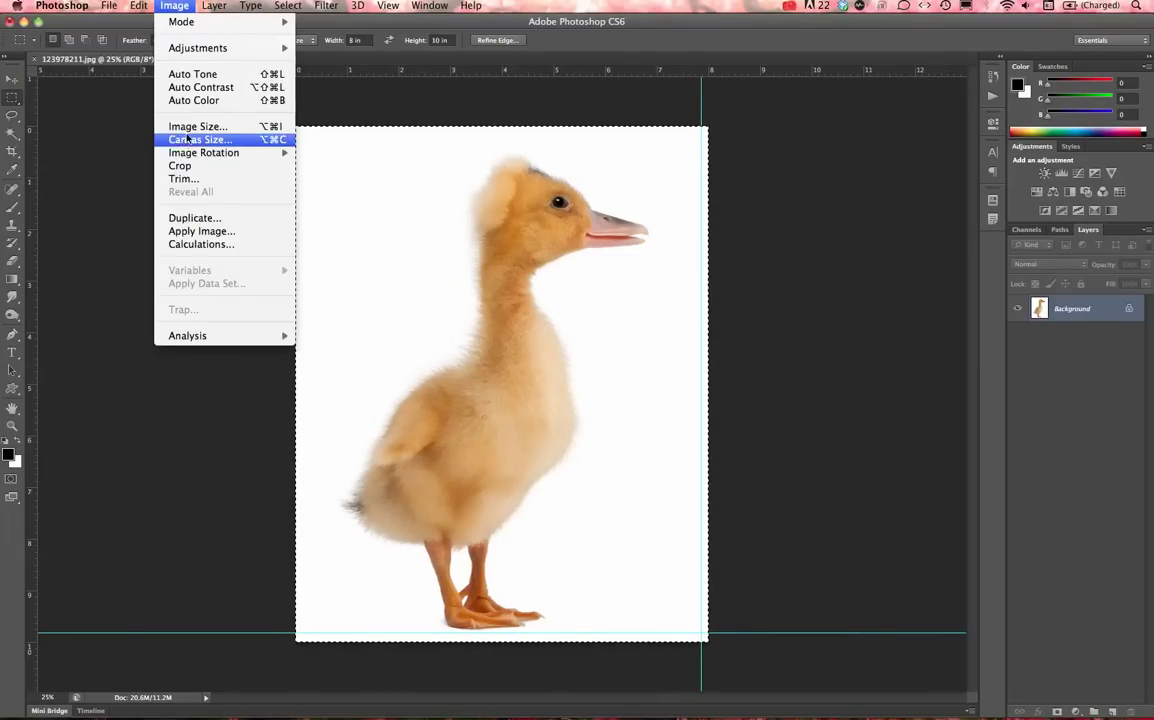